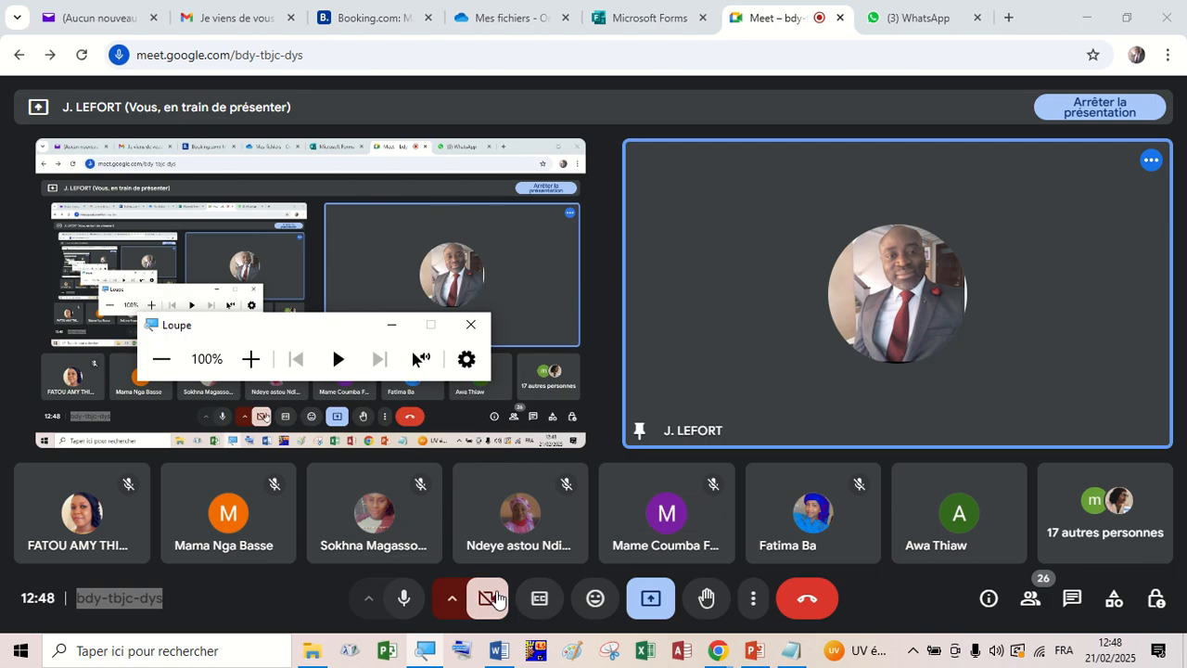
- Turn on the camera in the Meet call and switch to Epi Info in a maximized window
left_click(487, 598)
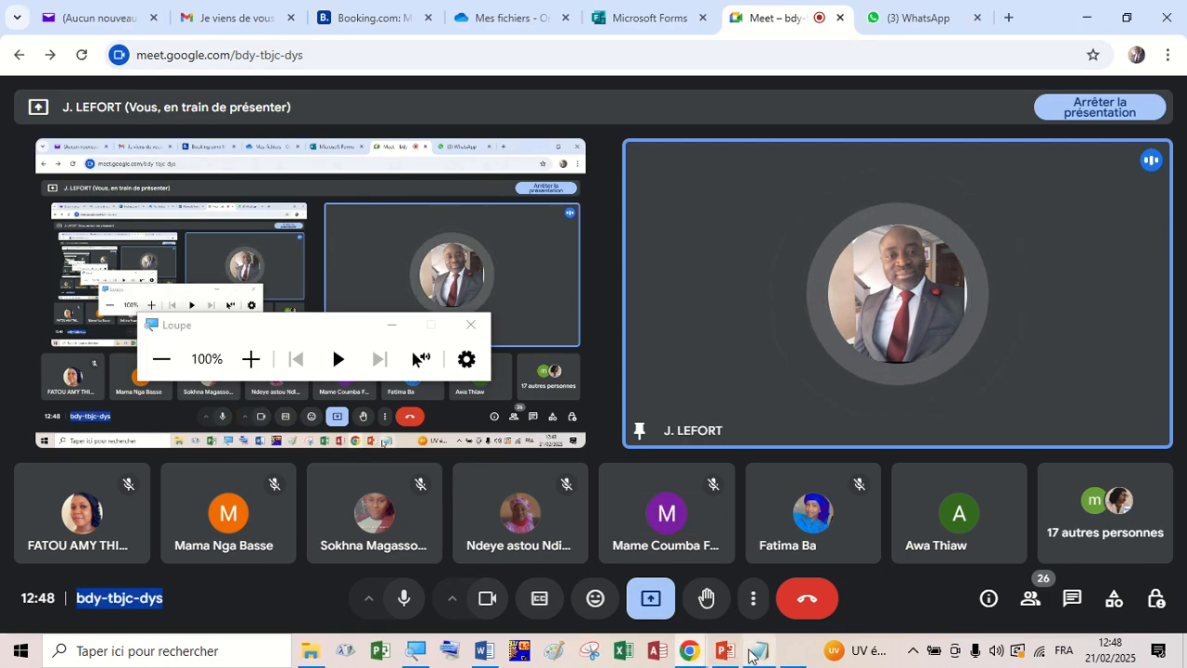
left_click(792, 655)
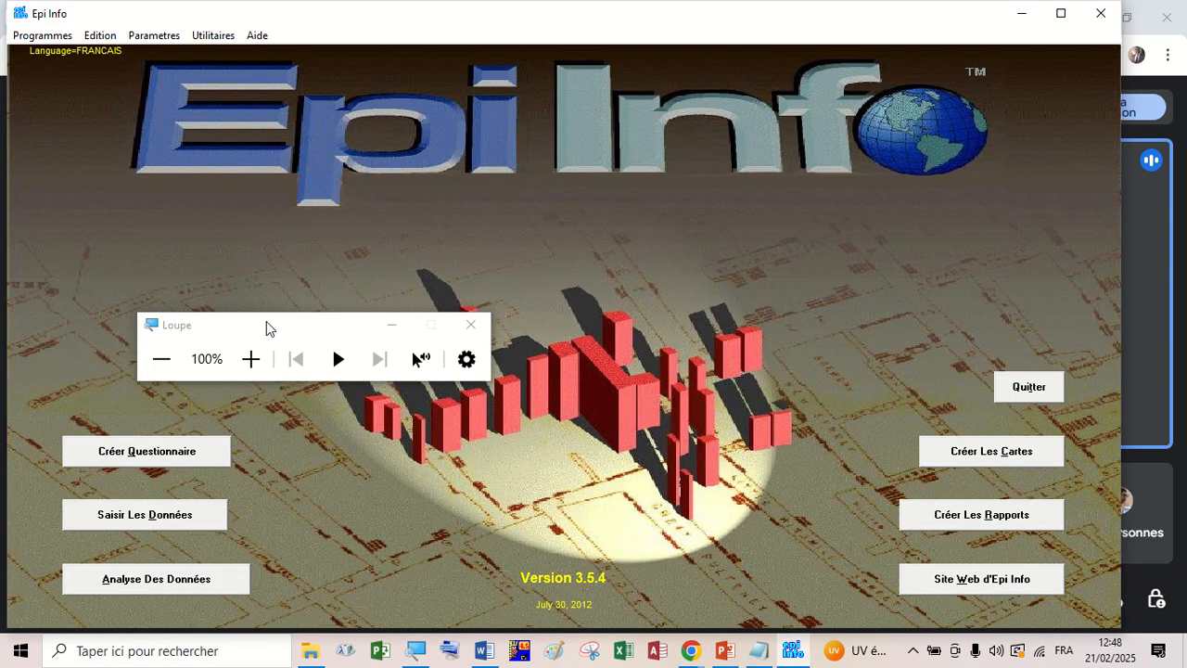
left_click_drag(265, 328, 763, 331)
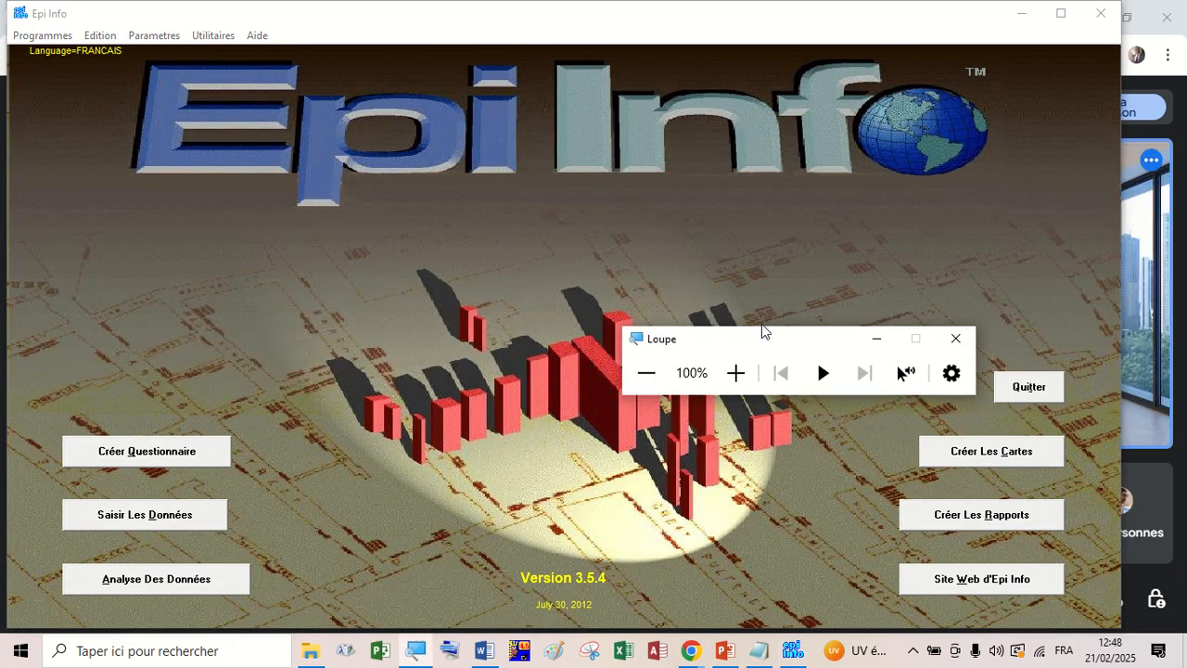
left_click(1061, 14)
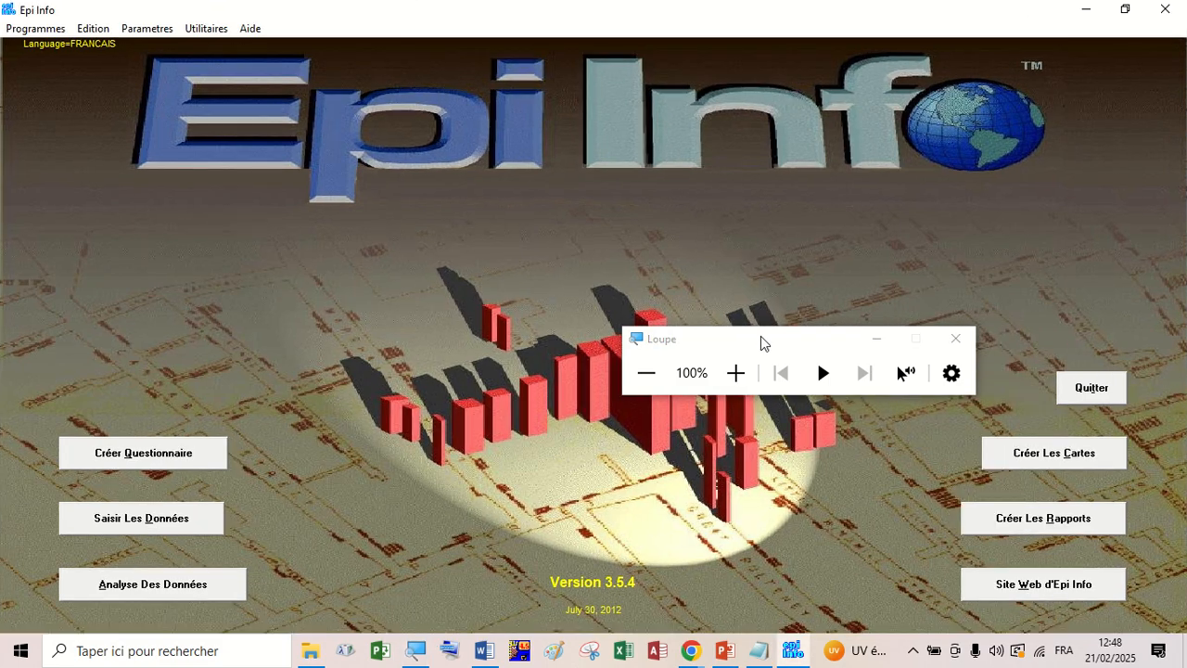
left_click_drag(763, 340, 795, 273)
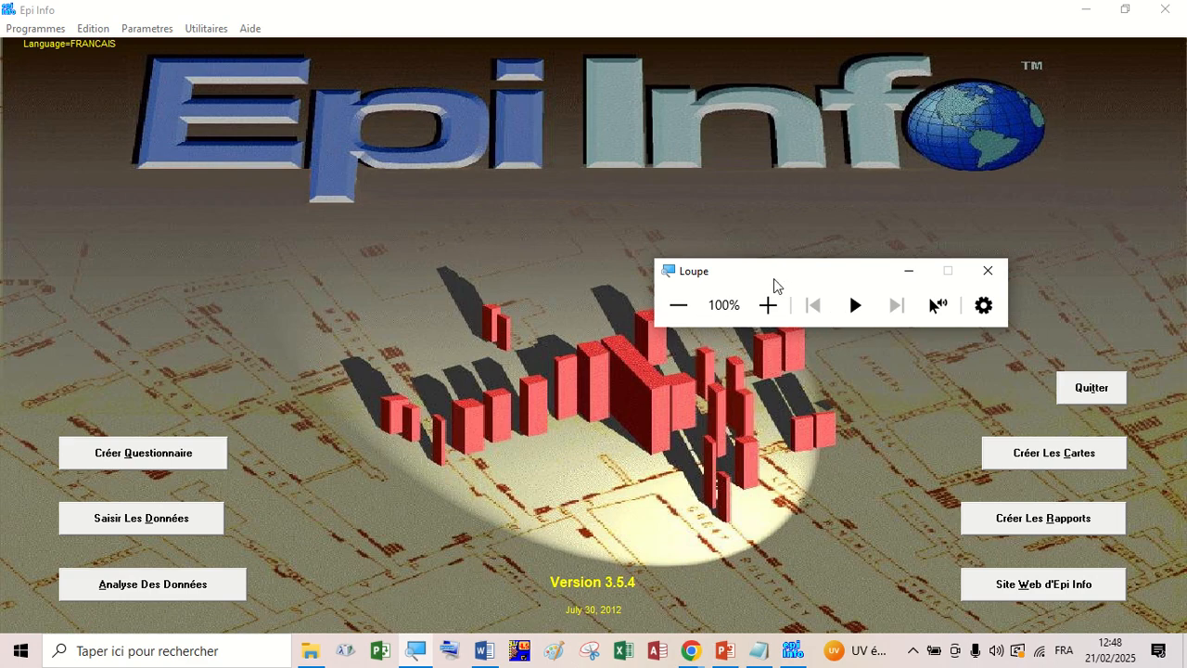
left_click(768, 308)
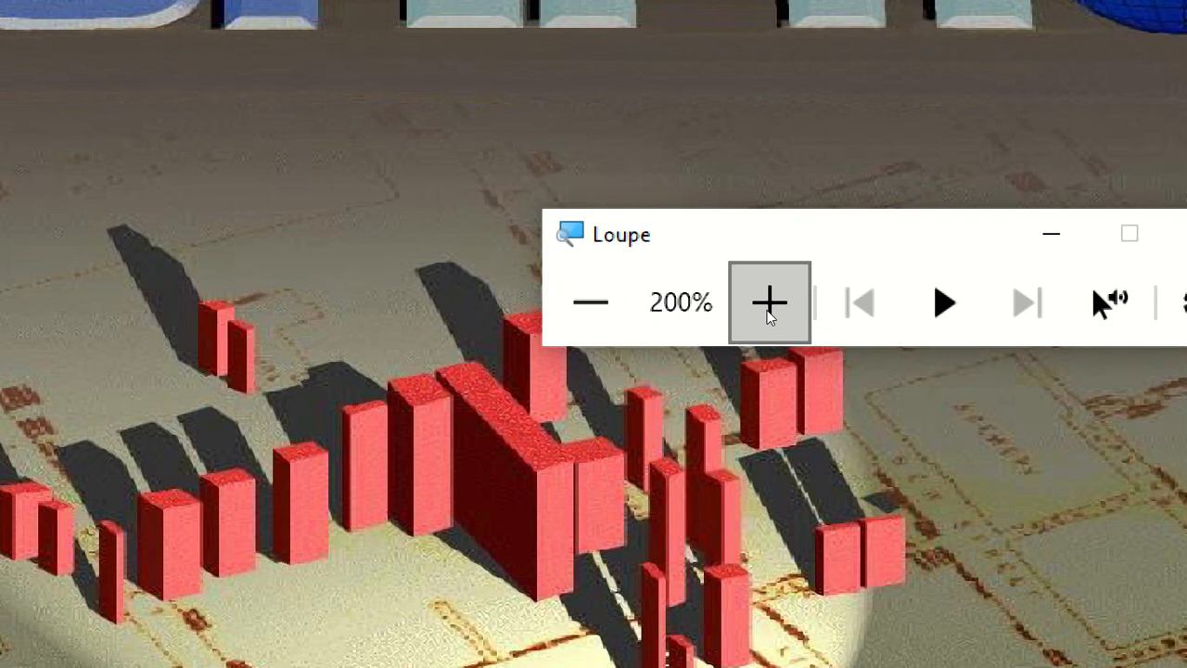
left_click(767, 310)
left_click(501, 297)
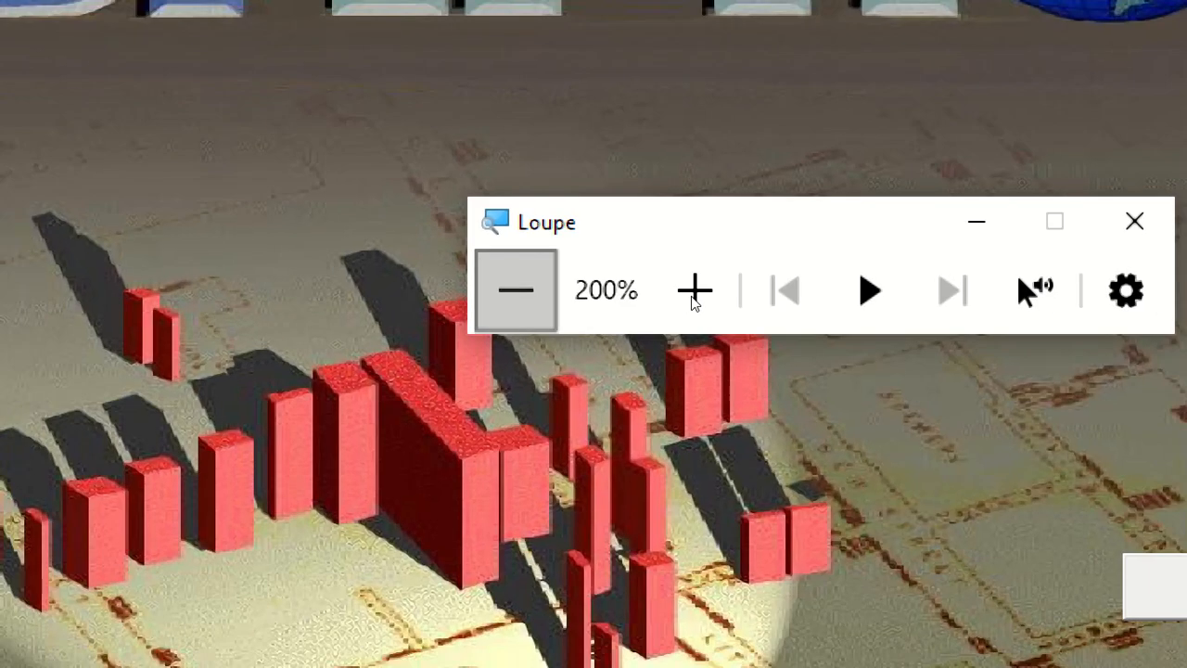
left_click(516, 291)
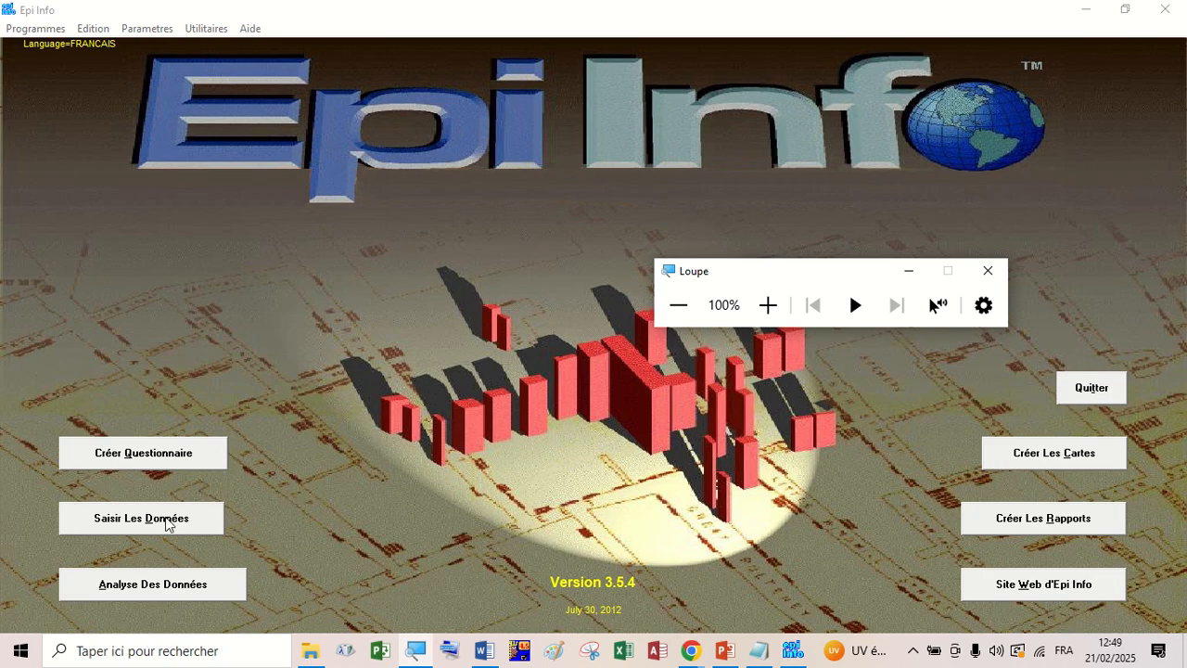
- Open Epi Info's Analyse Des Données module, and return to it after checking the Meet call
left_click(153, 591)
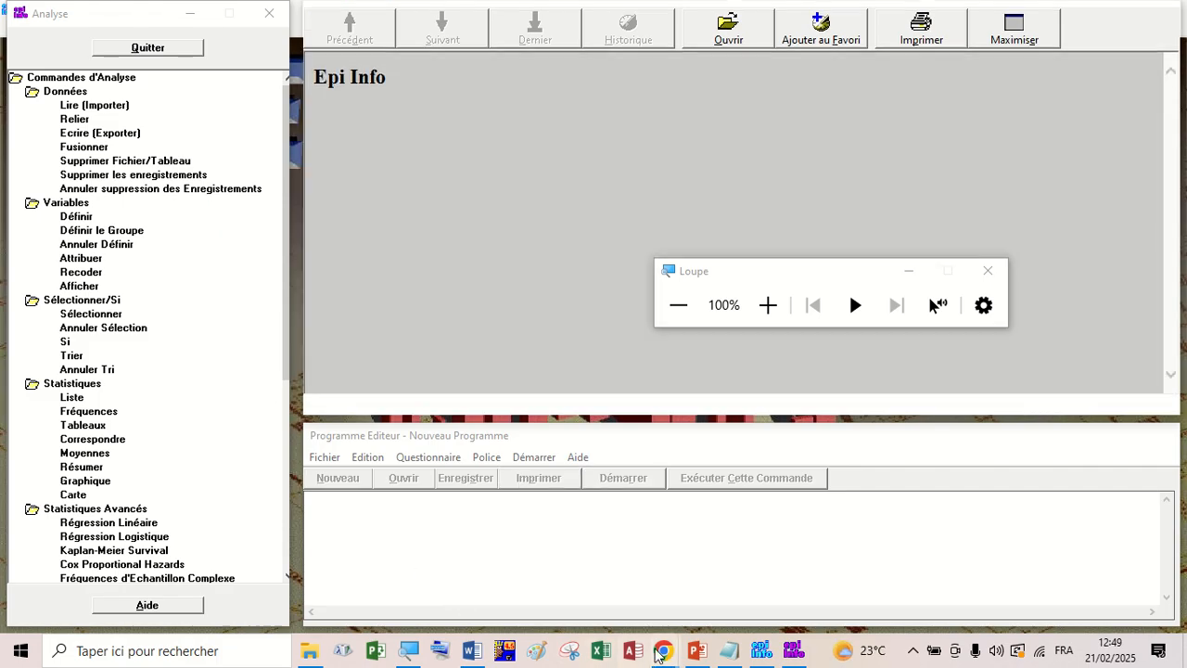
mouse_move(663, 653)
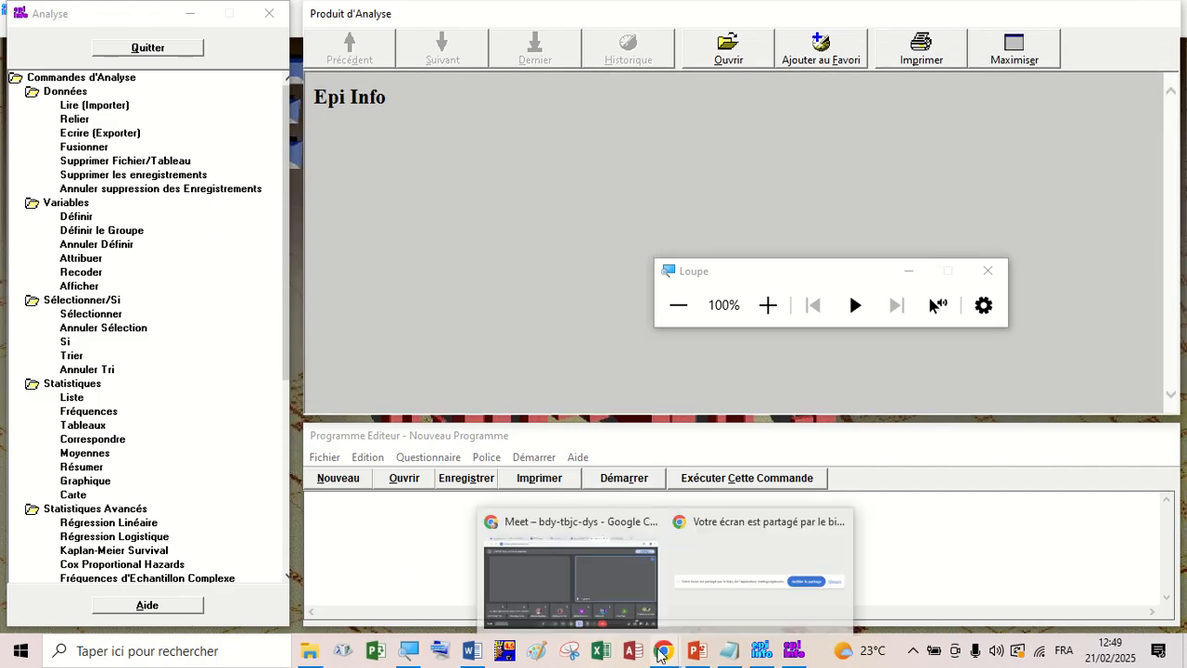
left_click(571, 580)
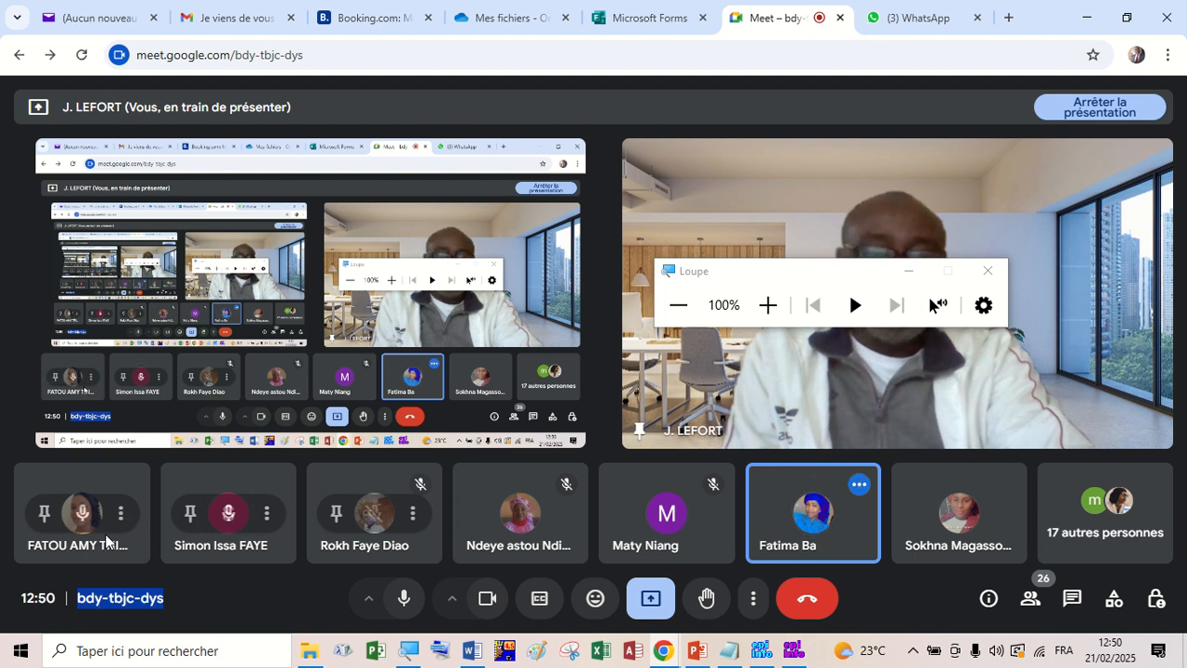
left_click(793, 652)
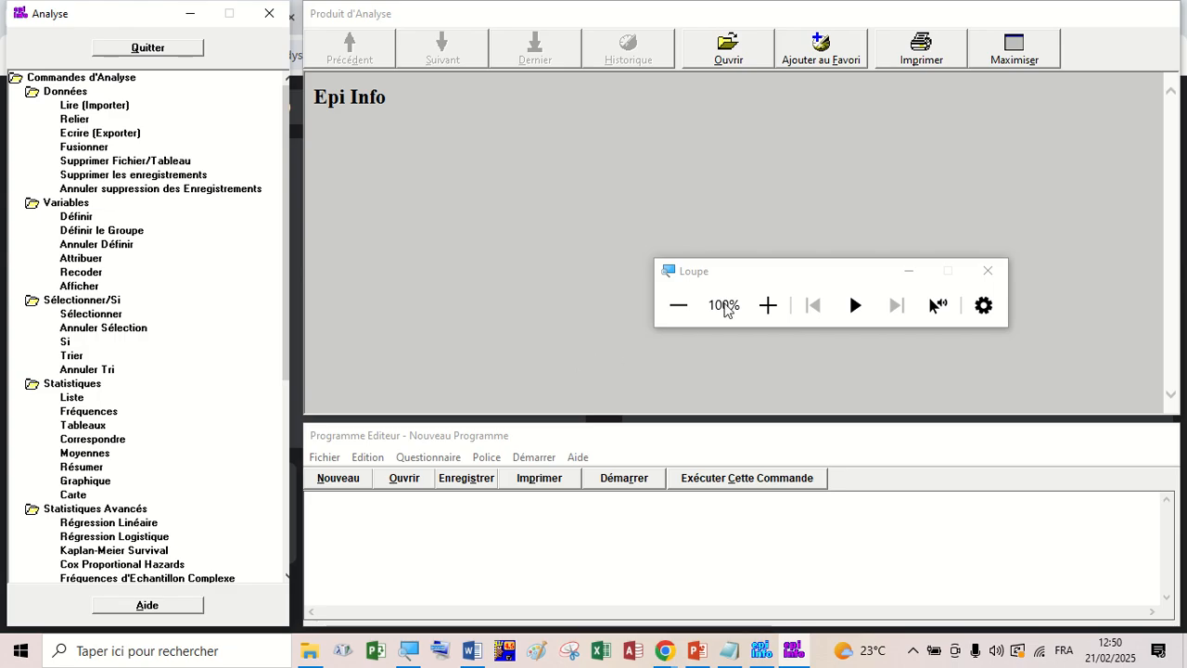
- Magnify the screen to 200% and open the Lire (Importer) command for reading data
left_click(764, 305)
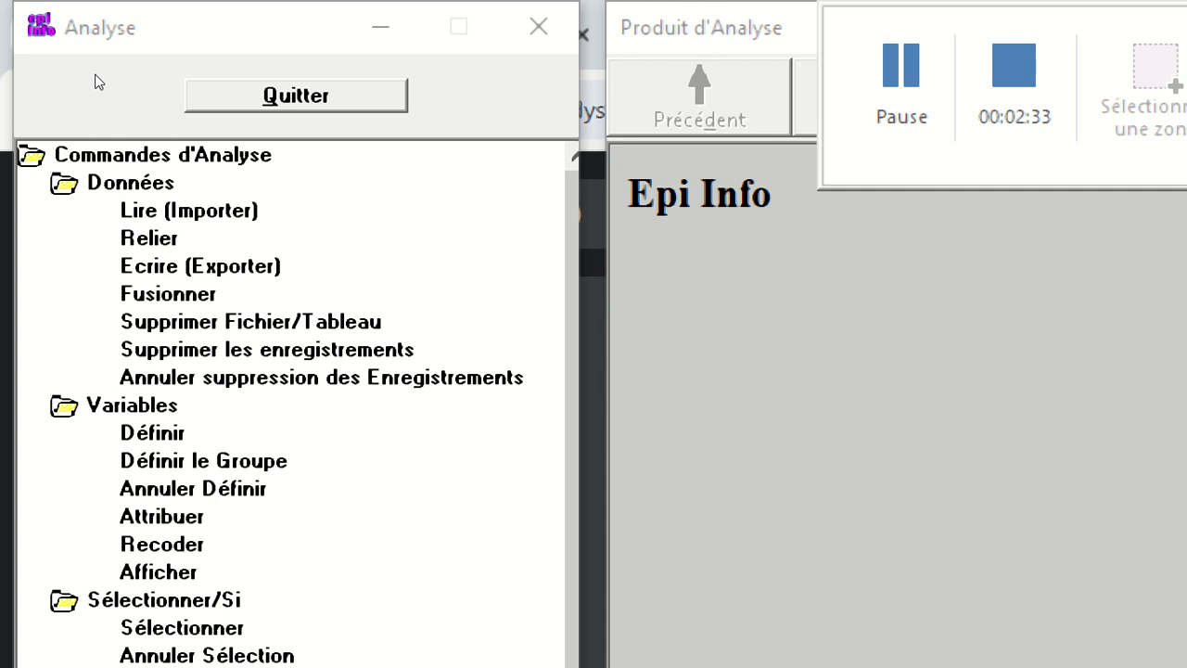
left_click(101, 110)
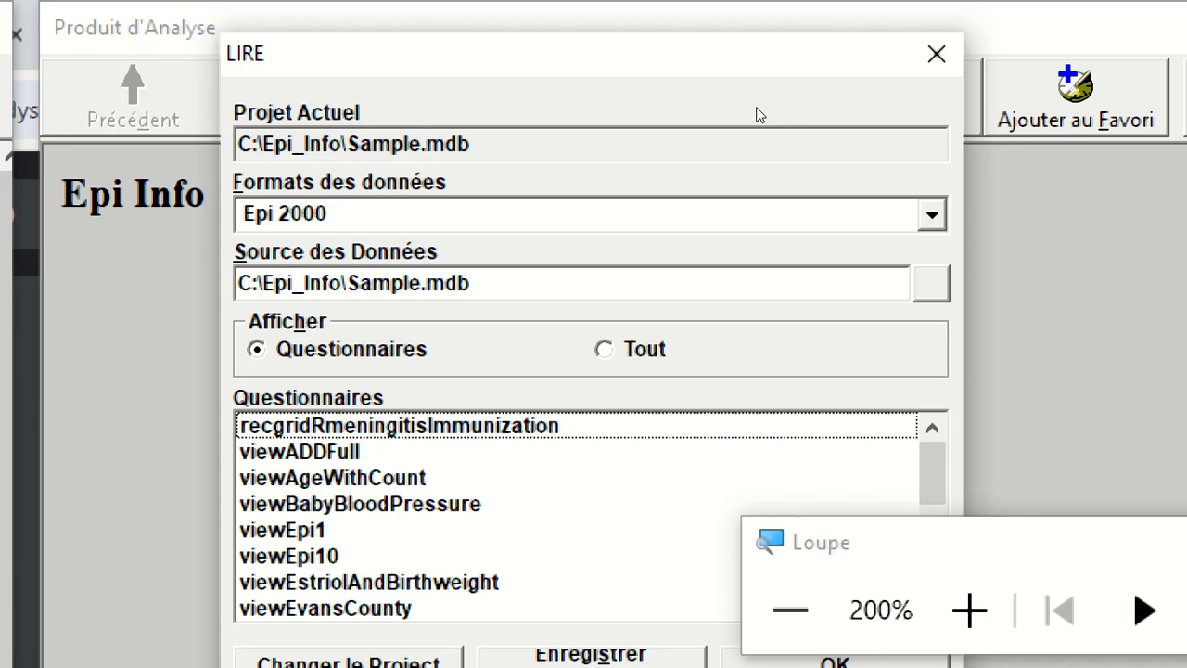
- Review the available data formats in the LIRE dialog and set the format to Access 97
left_click(932, 215)
scroll(540, 187, "down", 4)
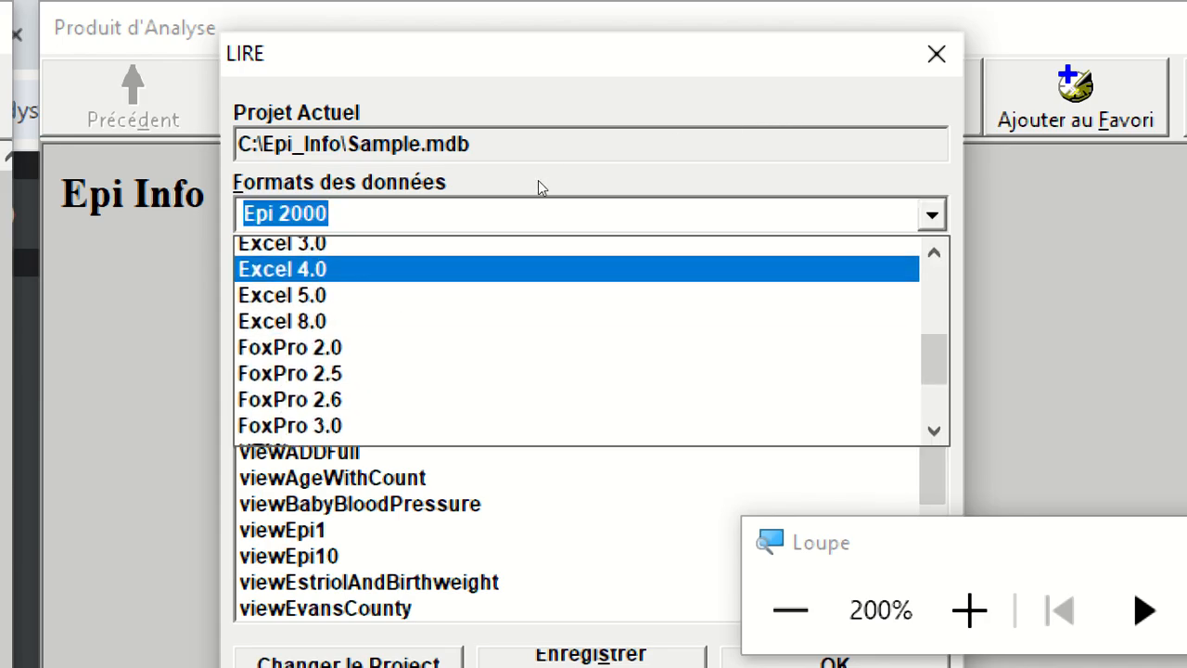
scroll(538, 170, "up", 6)
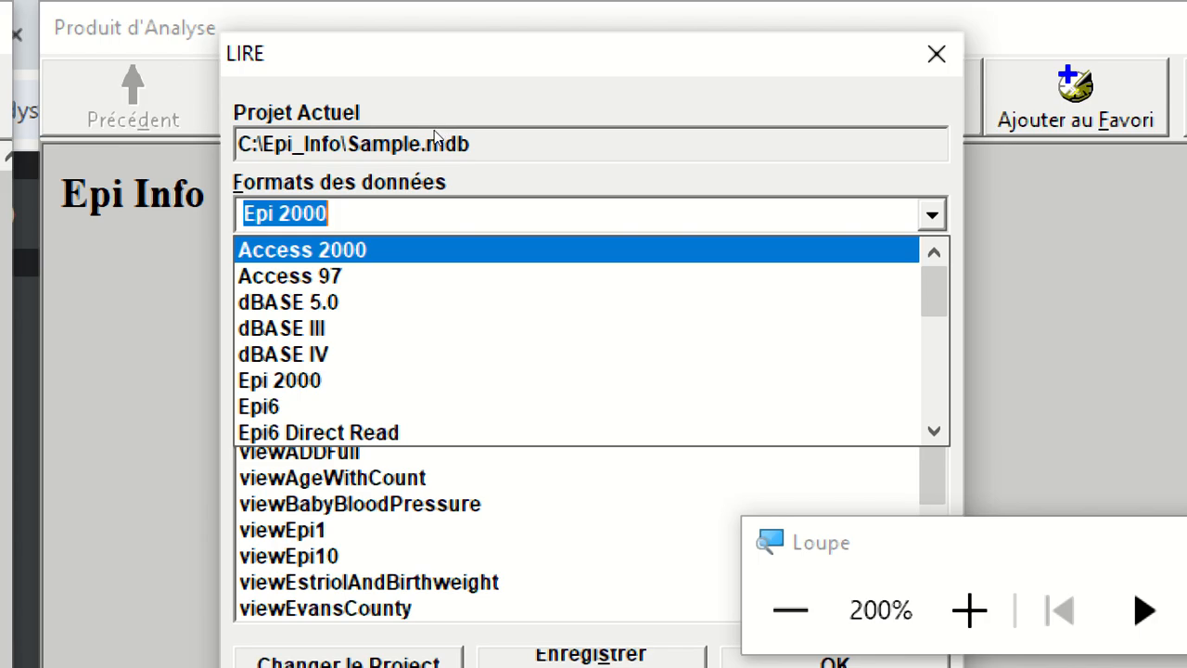
key("Down")
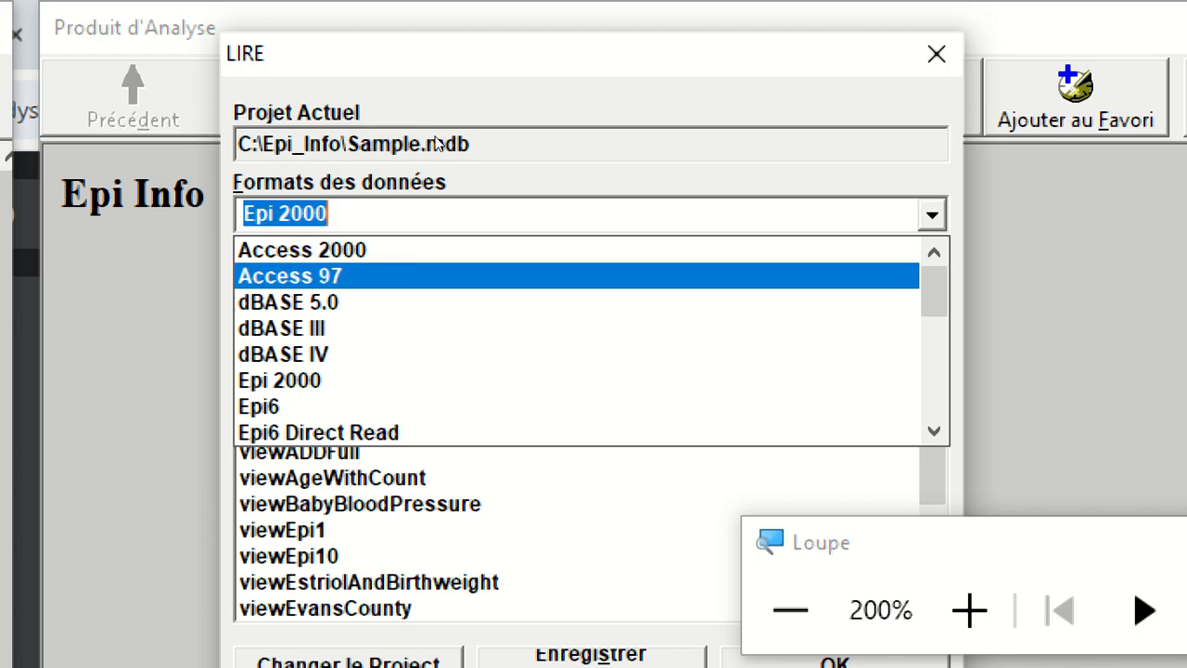
key("Up")
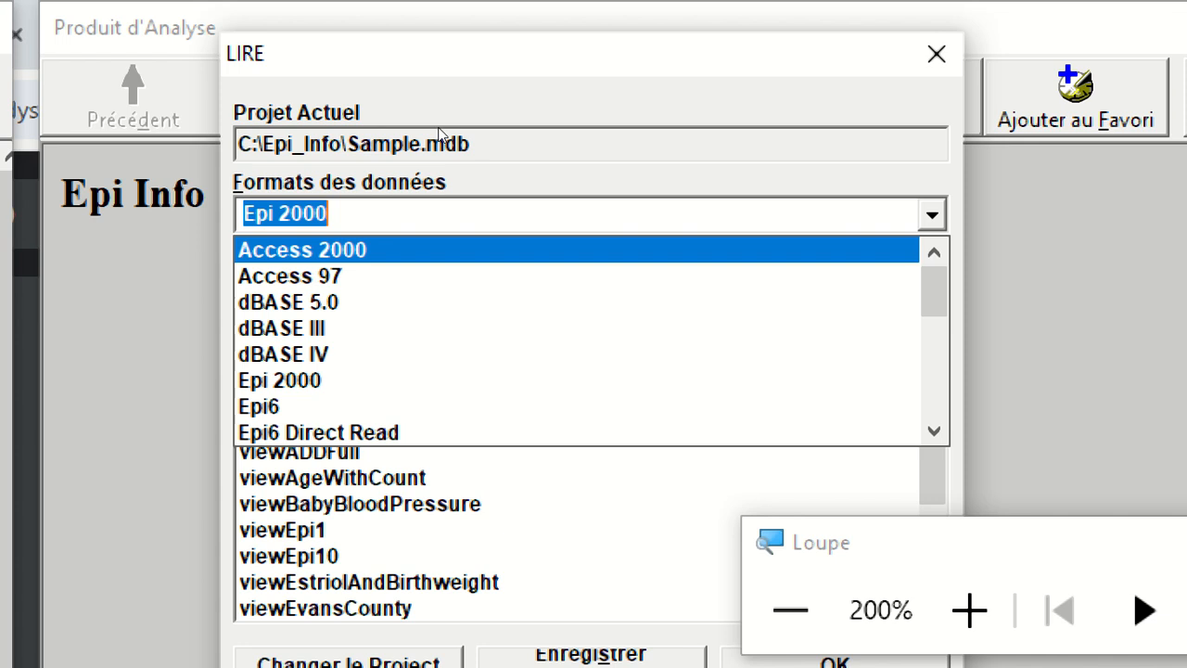
key("Down")
key("Return")
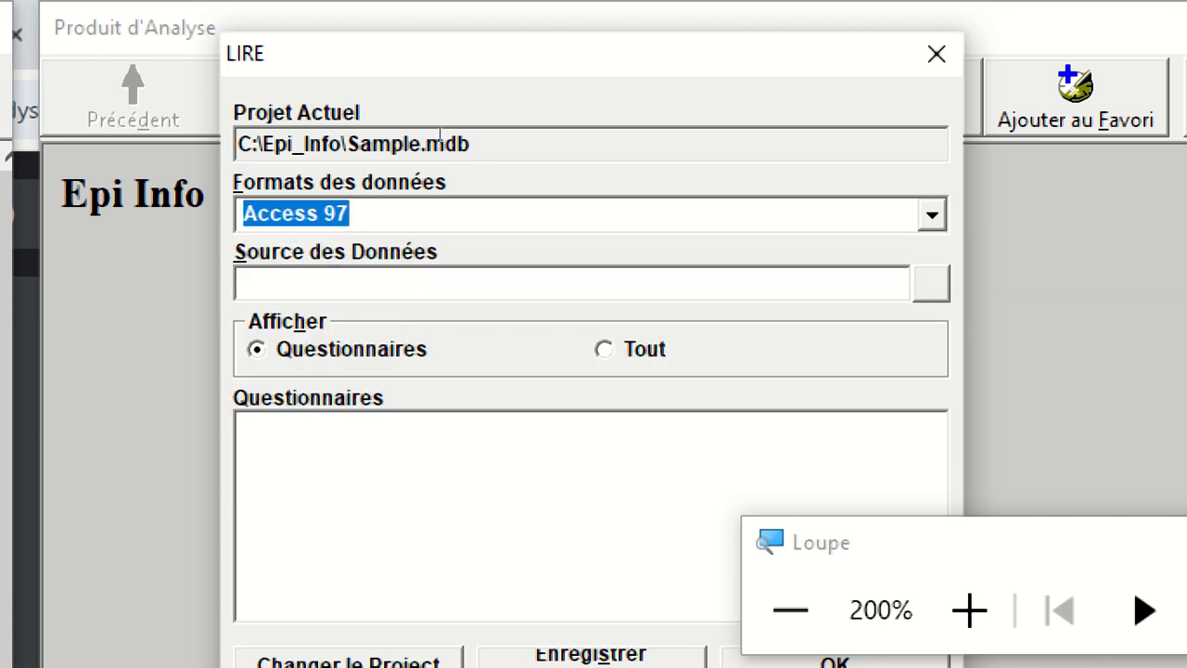
left_click(476, 106)
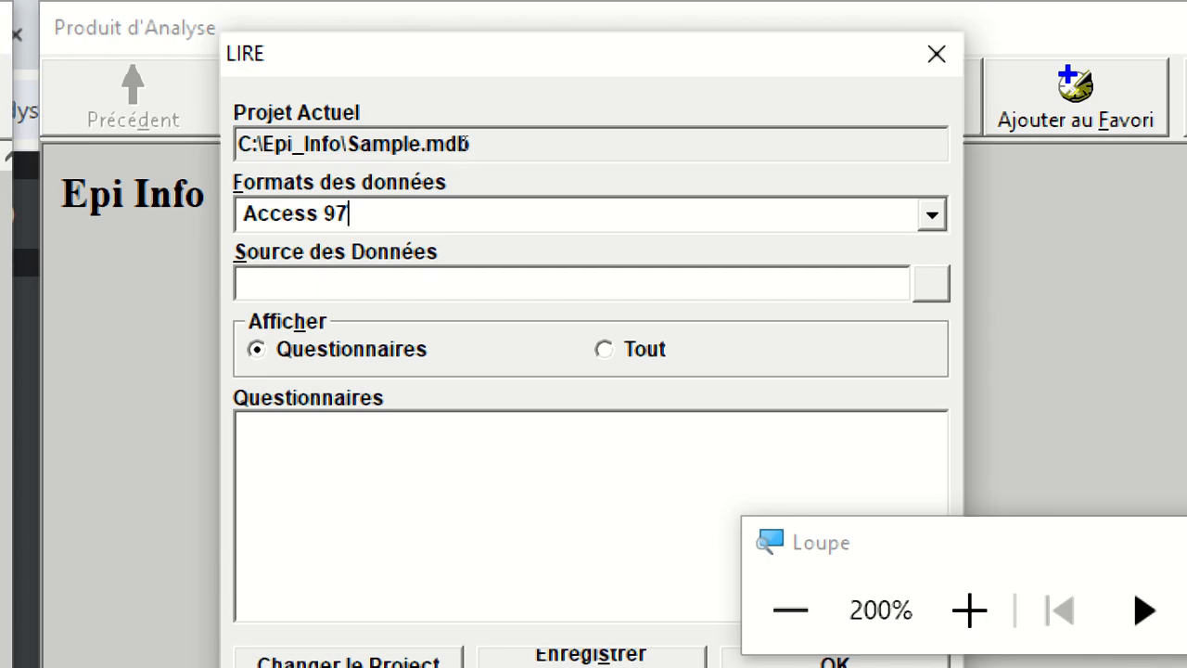
- Browse the Bureau folder for a database file to use as the data source
key("Tab")
key("Tab")
key("space")
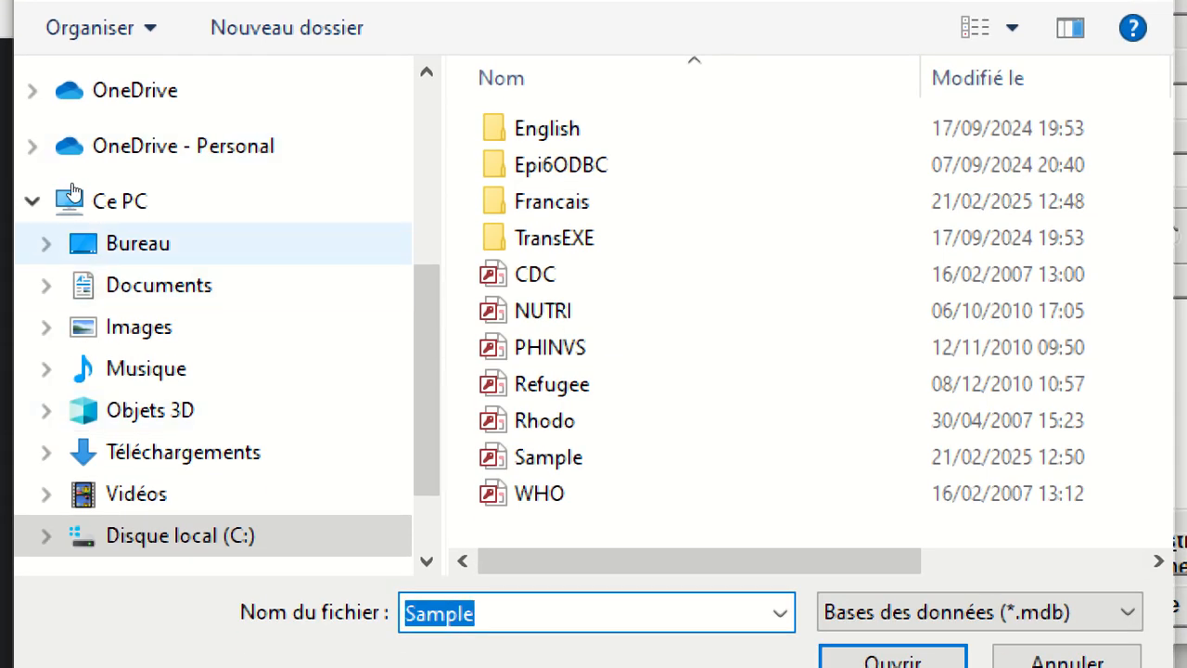
left_click(82, 237)
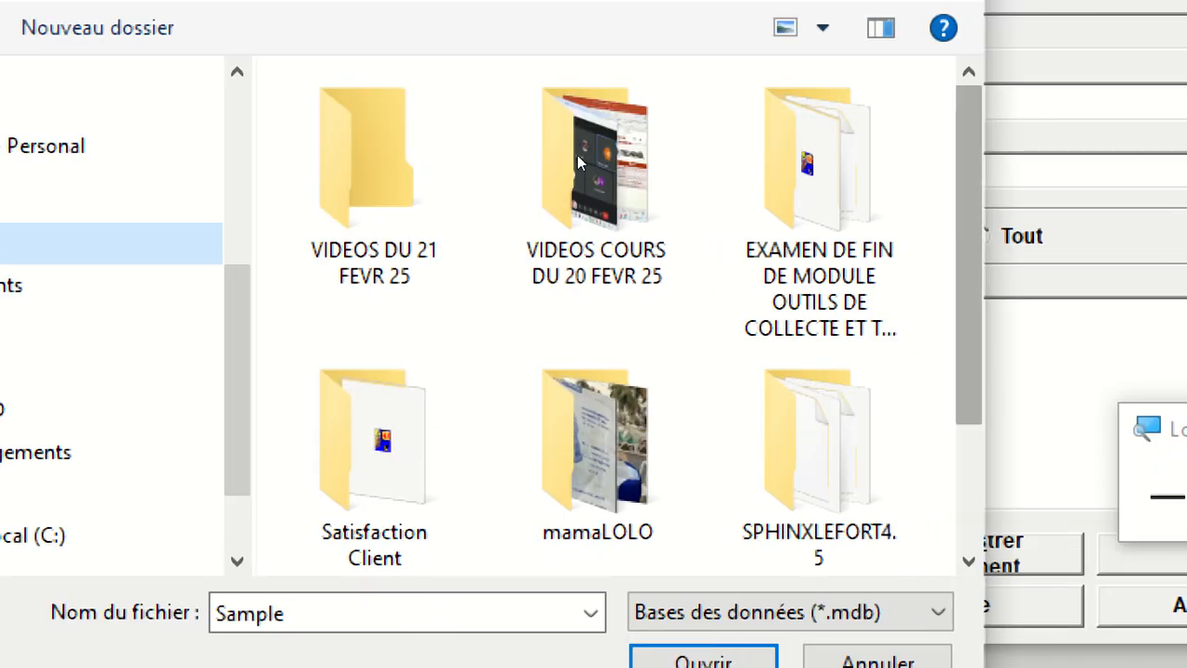
scroll(773, 186, "down", 1)
scroll(585, 231, "down", 2)
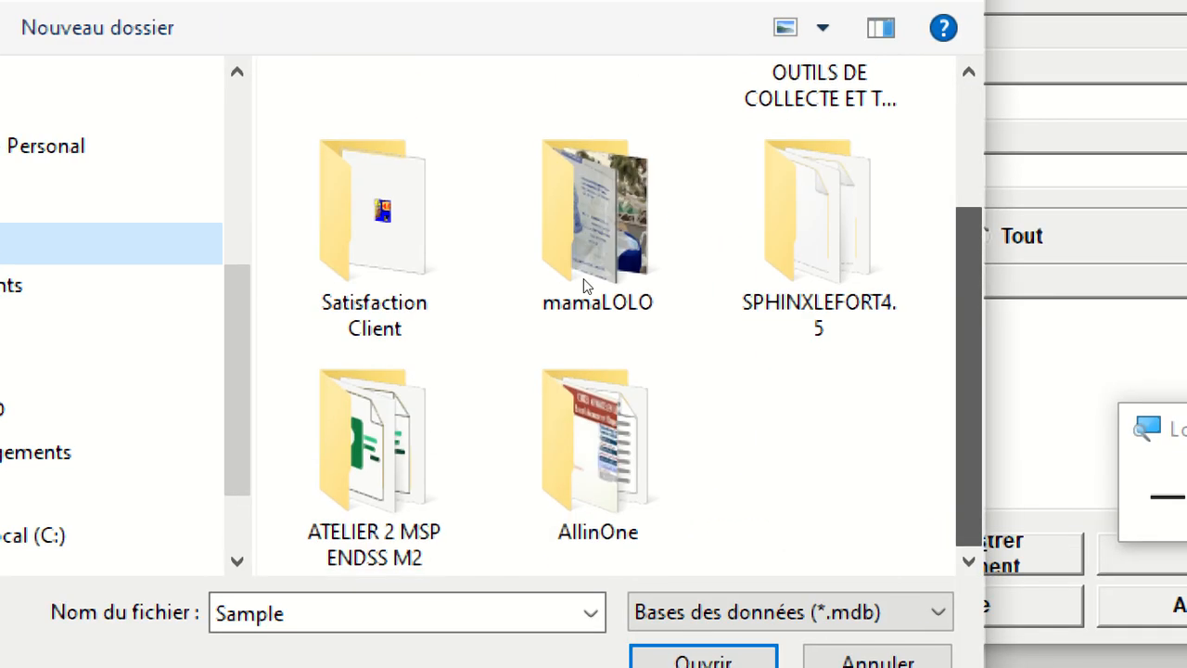
scroll(584, 297, "up", 3)
scroll(585, 229, "down", 2)
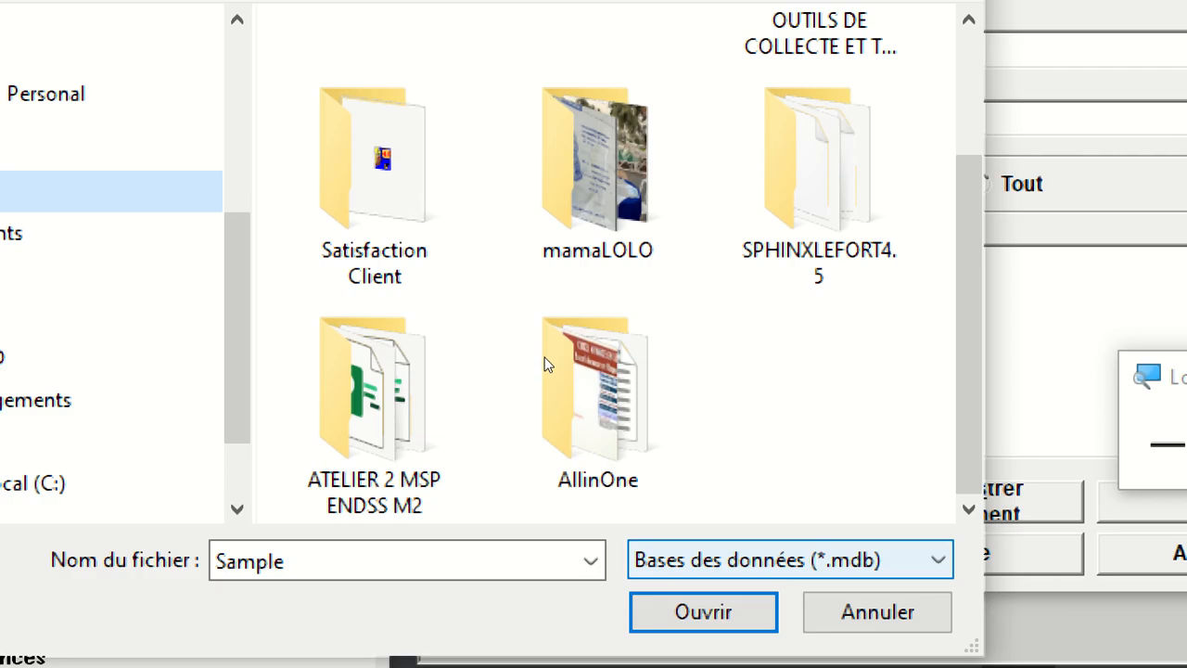
- Look through all file types in the Bureau folder, restore the *.mdb filter and cancel the file selection
key("alt+Down")
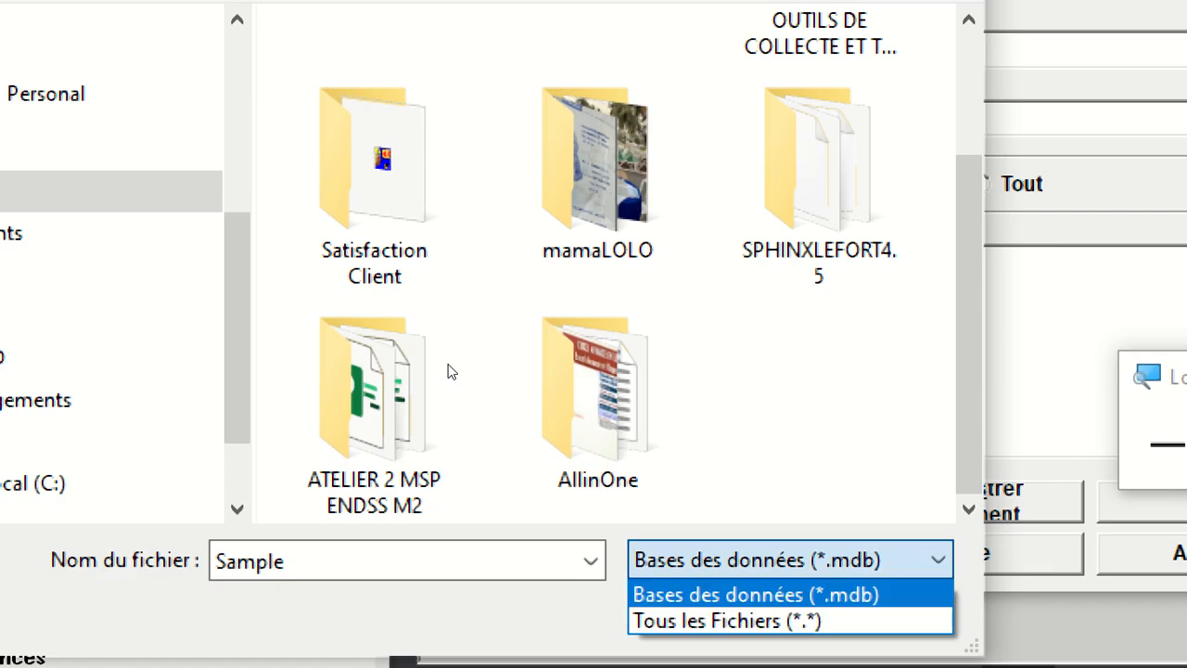
key("Down")
key("Return")
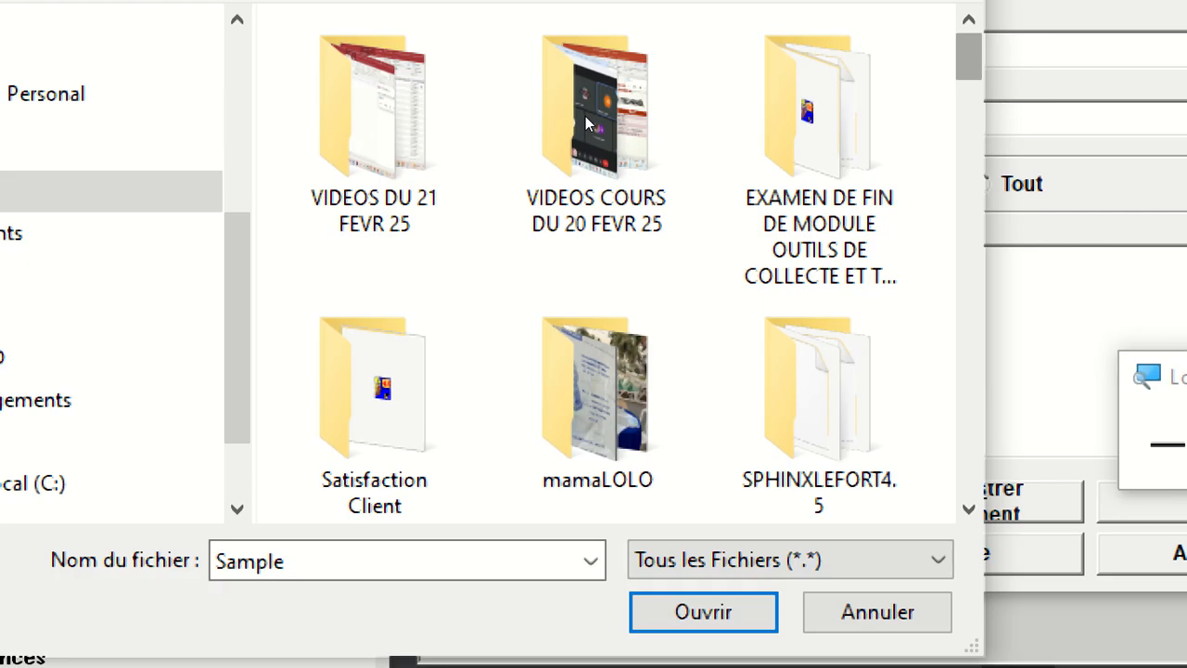
scroll(586, 116, "down", 15)
scroll(583, 334, "down", 3)
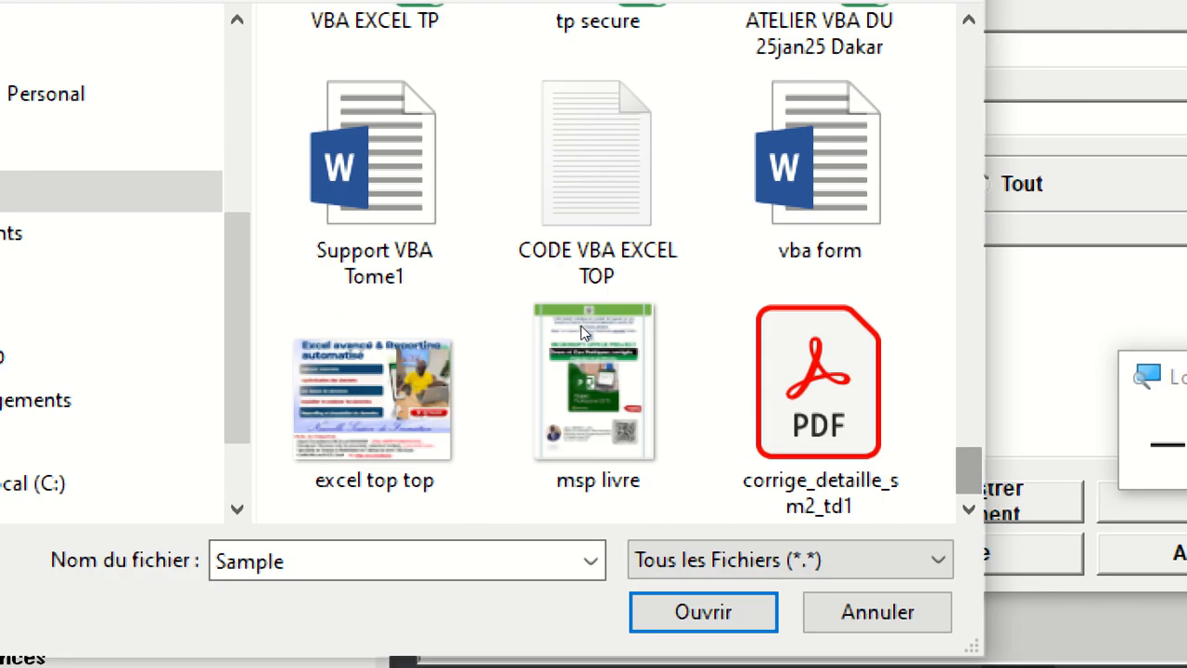
key("Up")
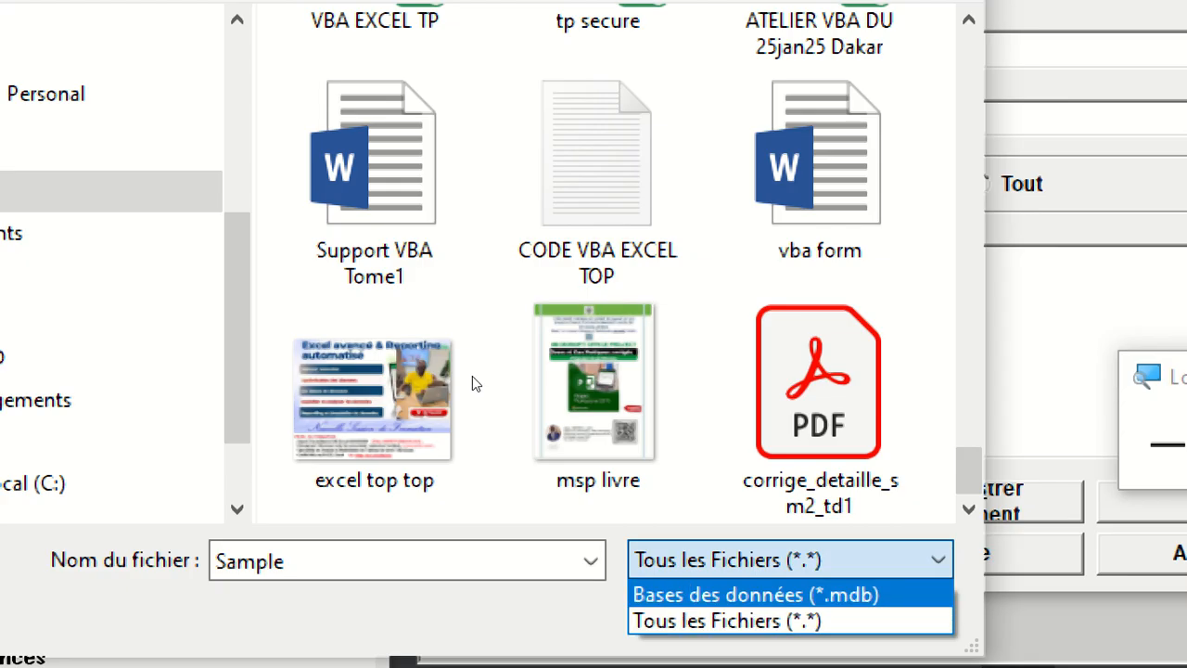
key("Return")
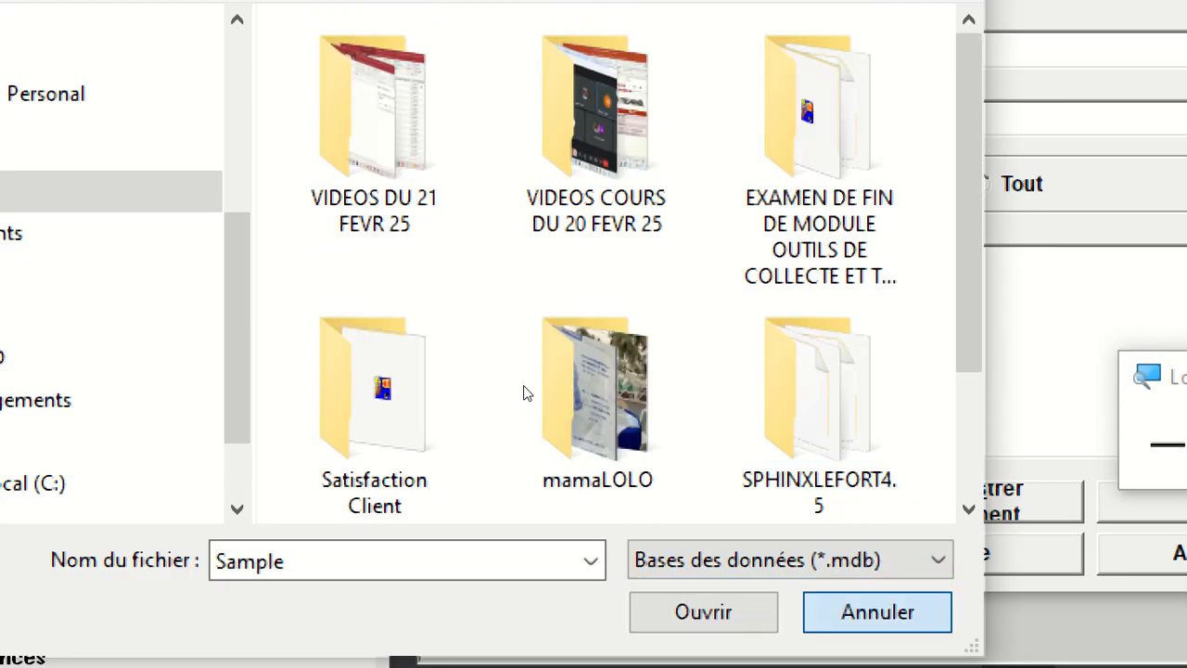
key("Escape")
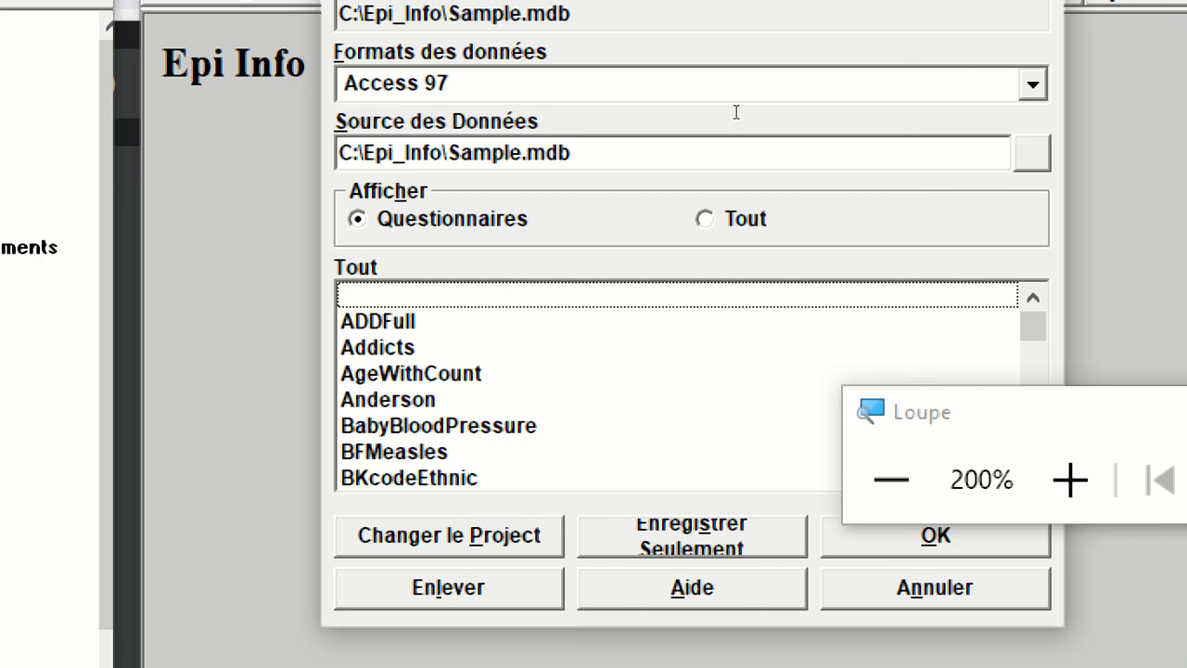
- Set the data format in the LIRE dialog to Access 2000
left_click(753, 100)
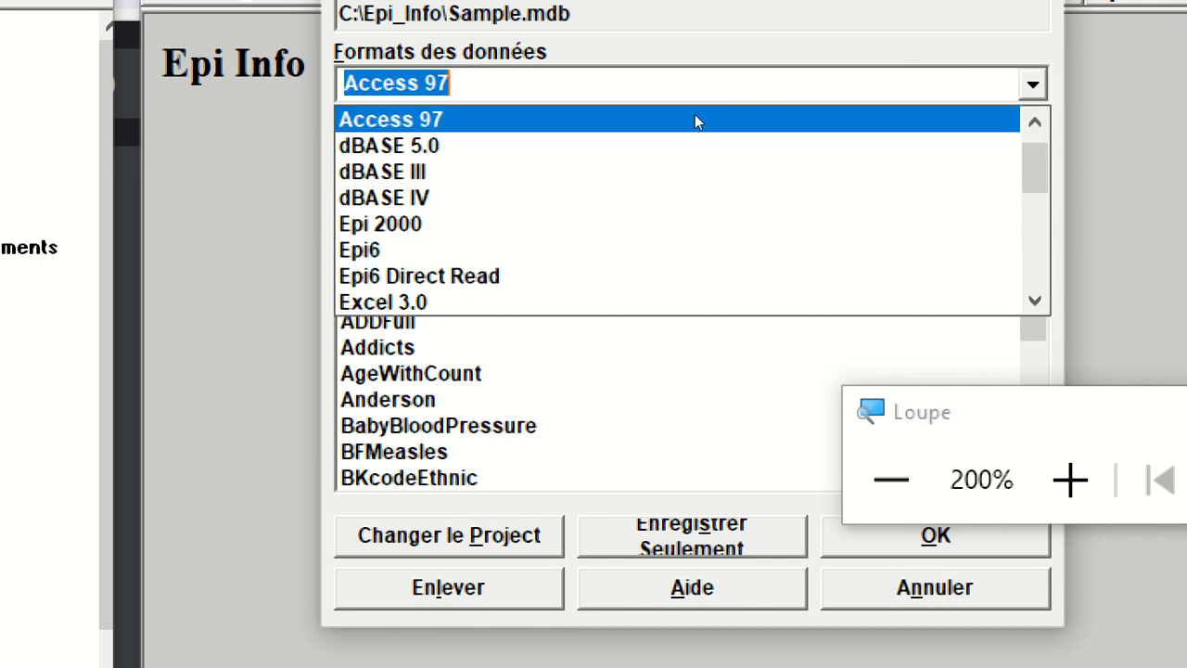
scroll(488, 185, "down", 1)
scroll(488, 181, "down", 5)
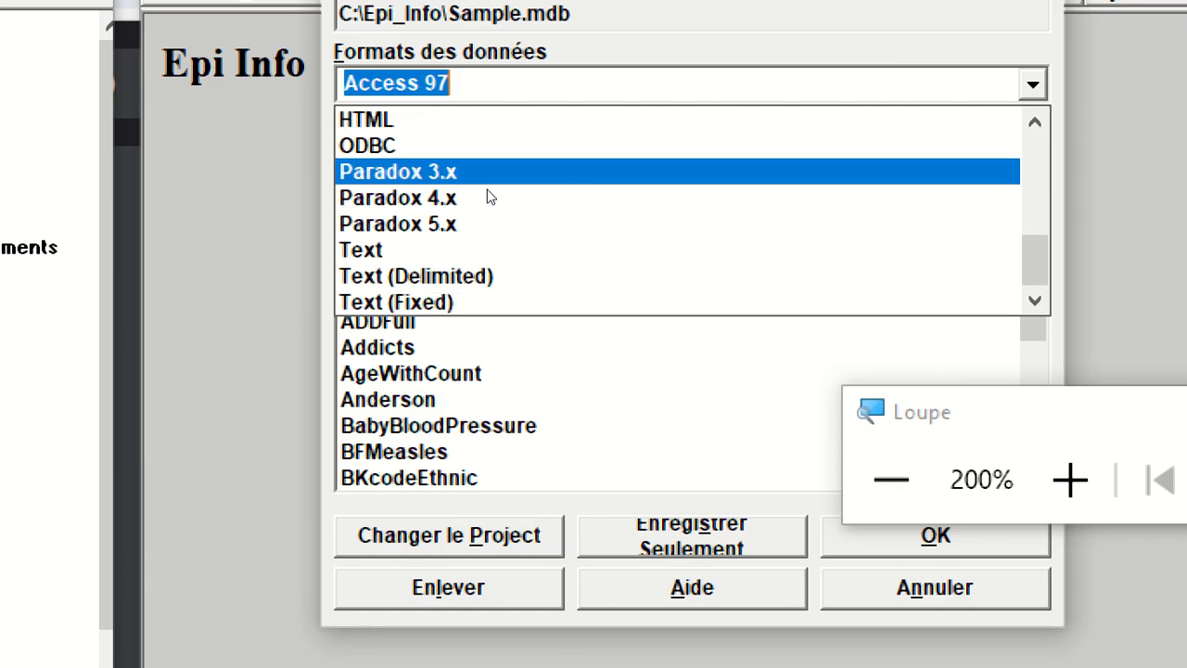
scroll(486, 179, "up", 5)
scroll(486, 179, "up", 3)
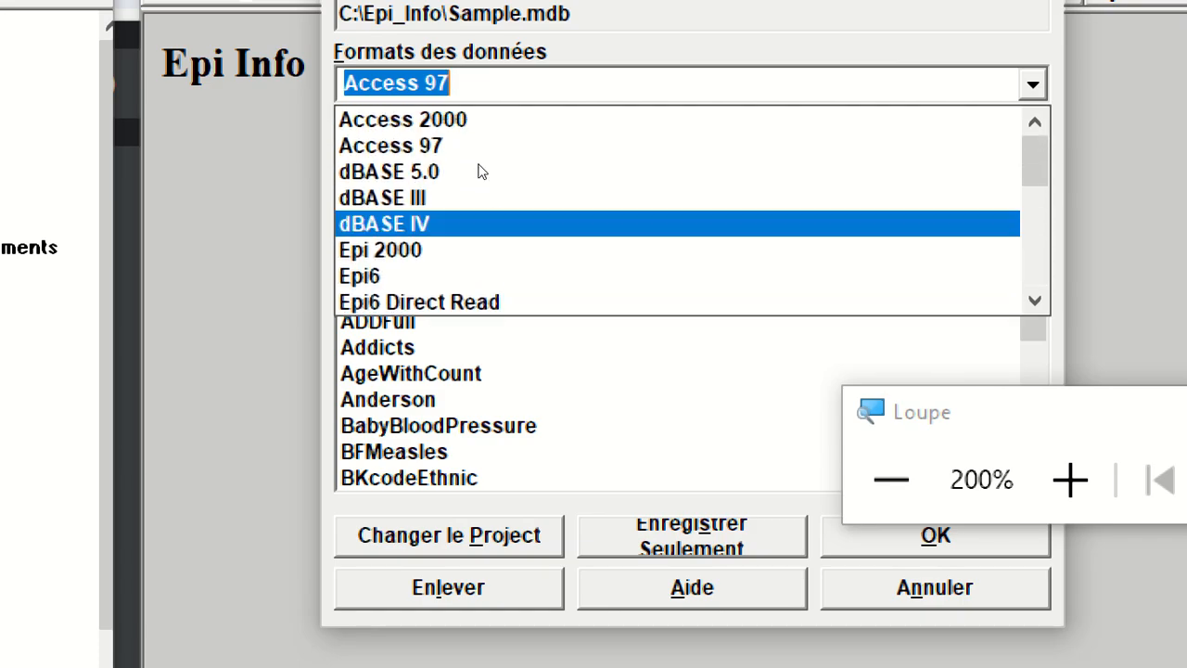
left_click(456, 123)
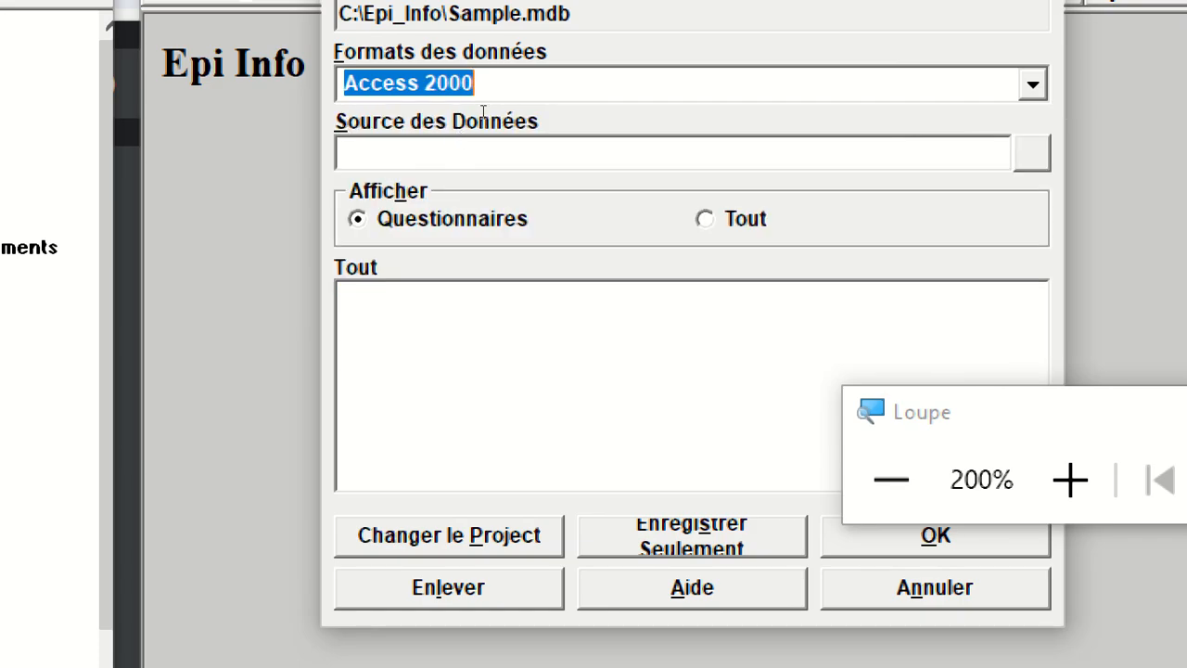
left_click(483, 112)
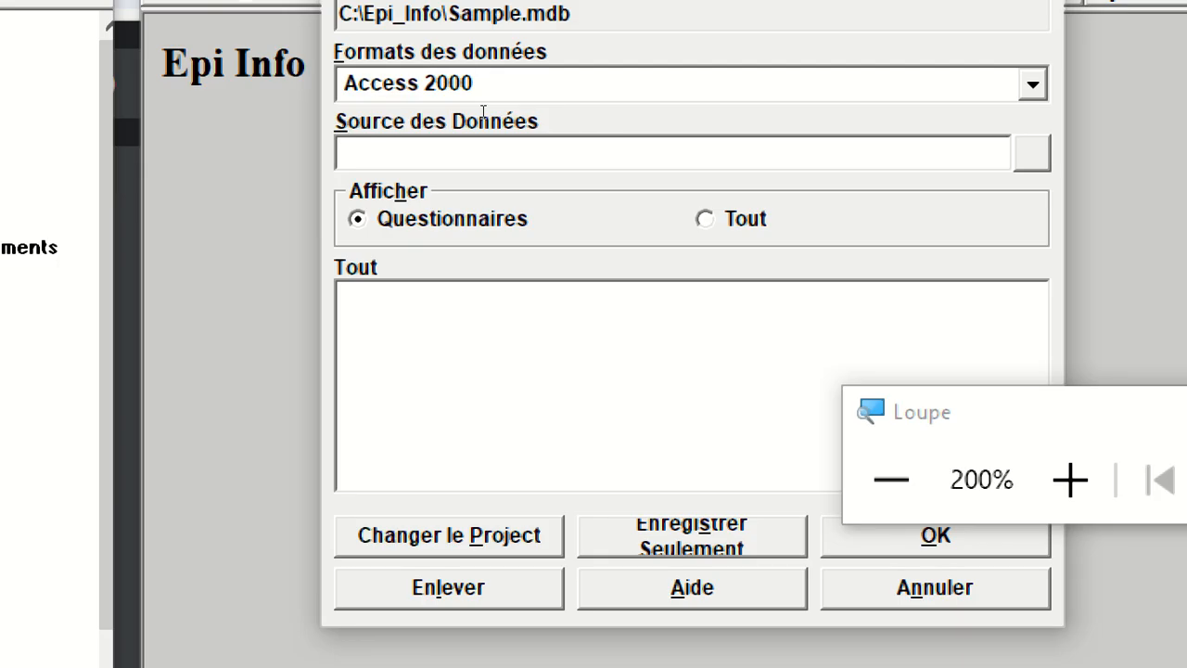
- Browse the Bureau folder for an Access database to use as the data source, and close the file selection
left_click(751, 151)
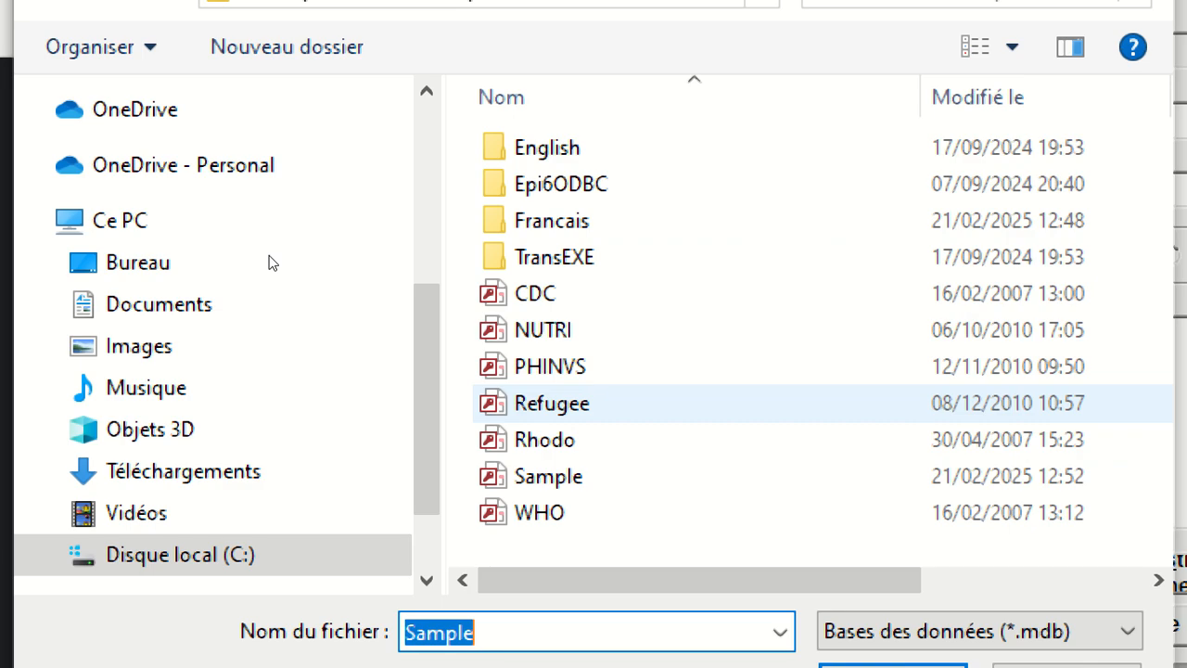
left_click(139, 262)
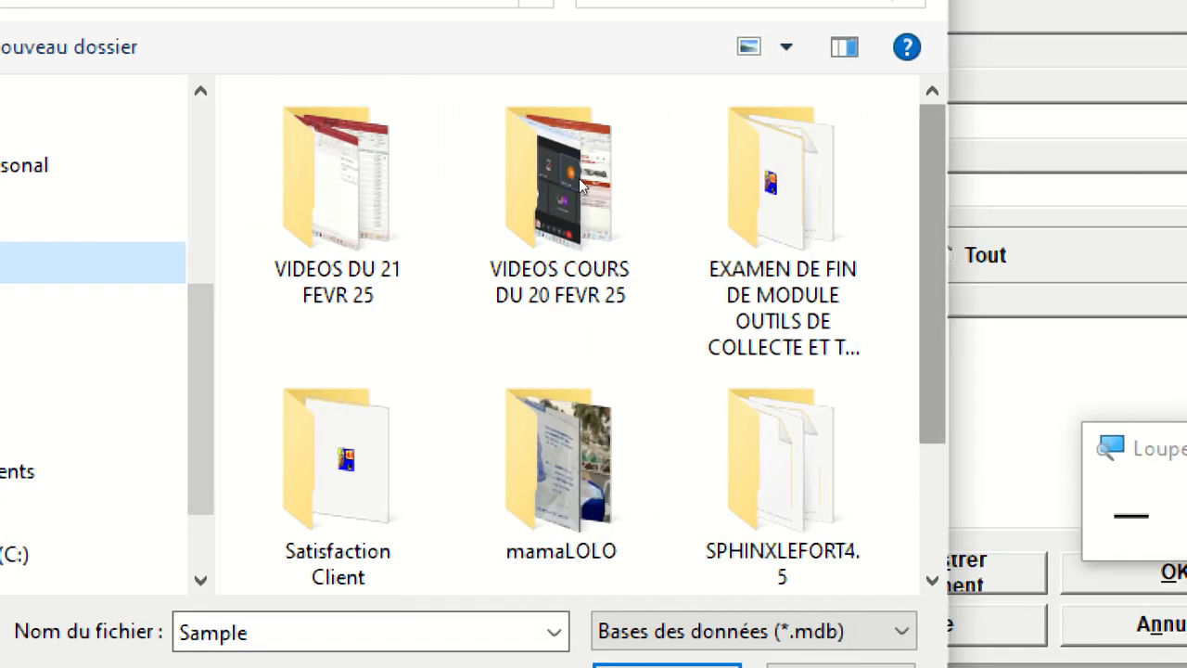
scroll(808, 292, "down", 3)
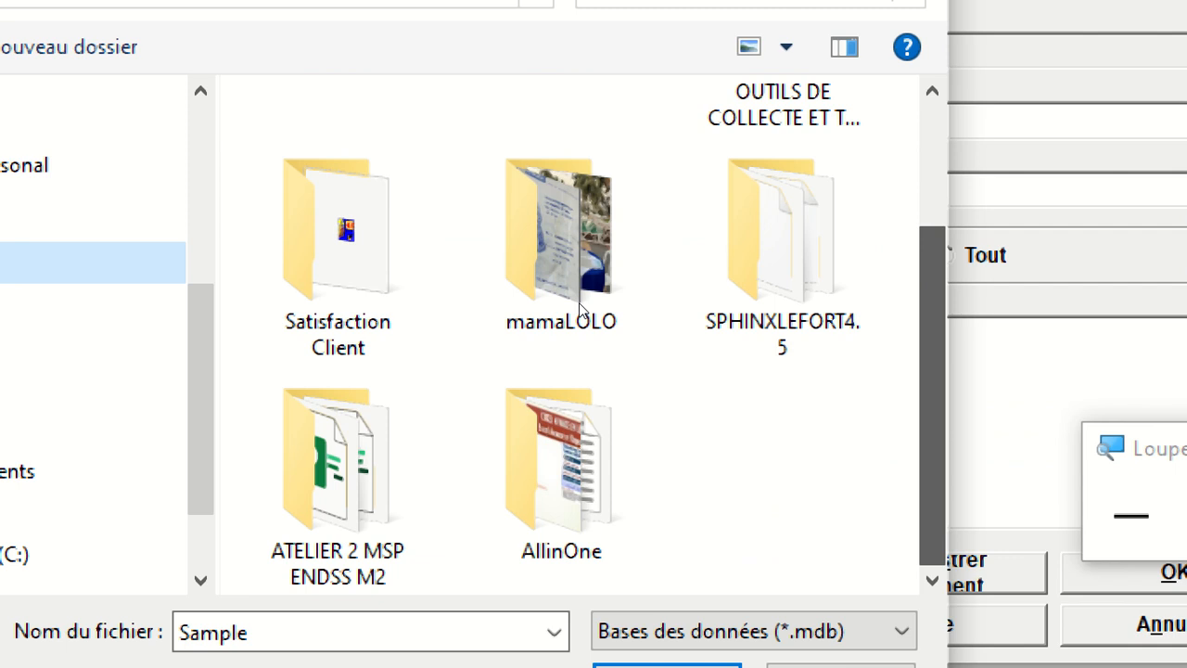
scroll(581, 309, "up", 3)
scroll(588, 231, "down", 3)
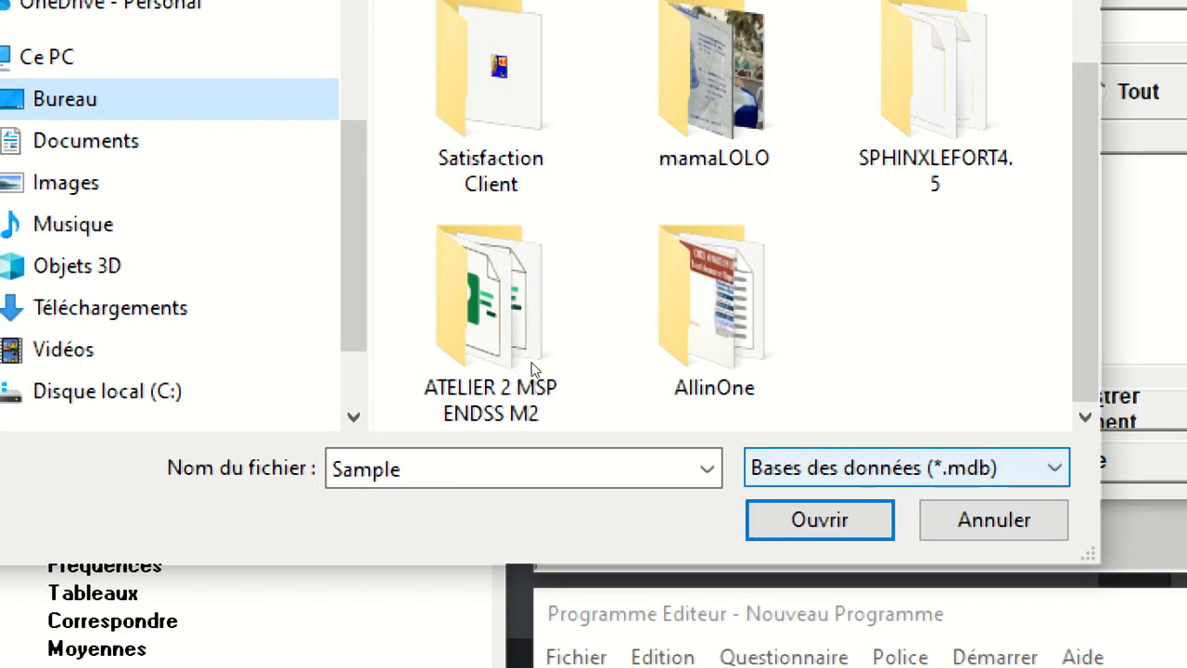
left_click(907, 468)
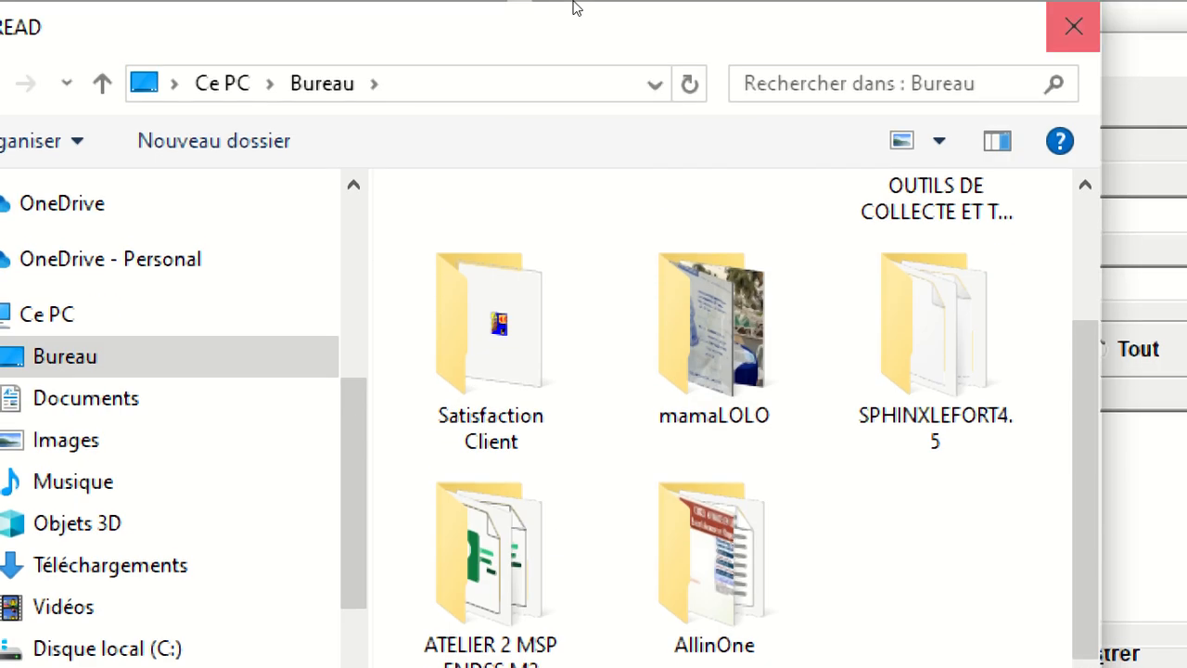
scroll(503, 263, "up", 3)
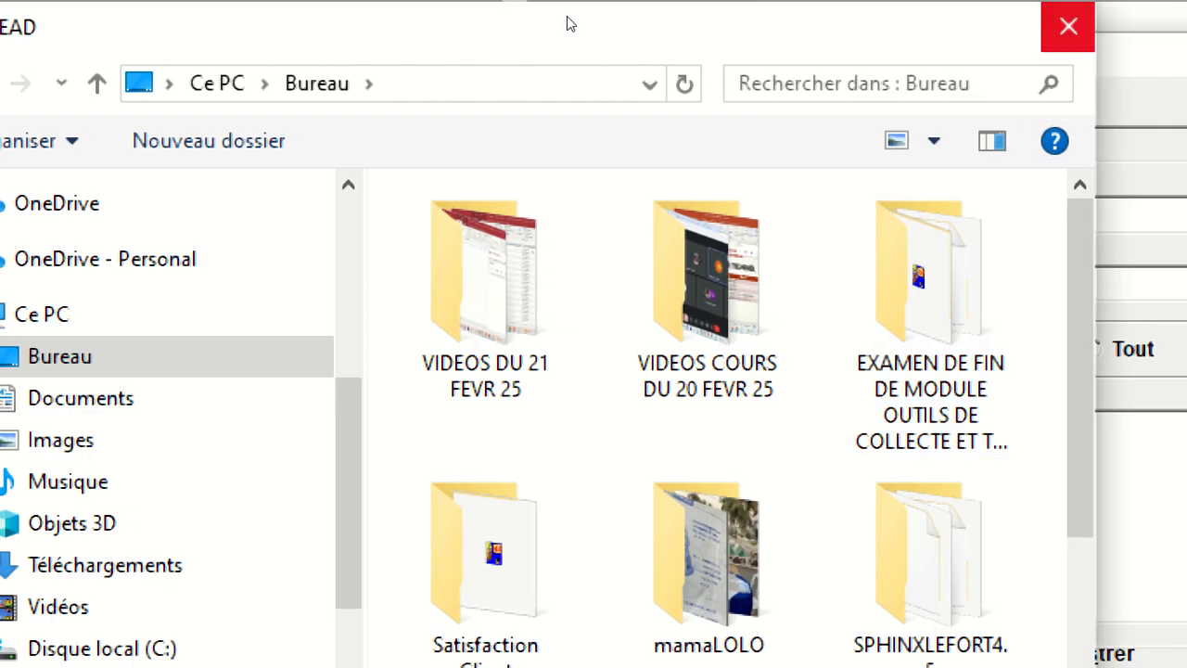
left_click(1070, 26)
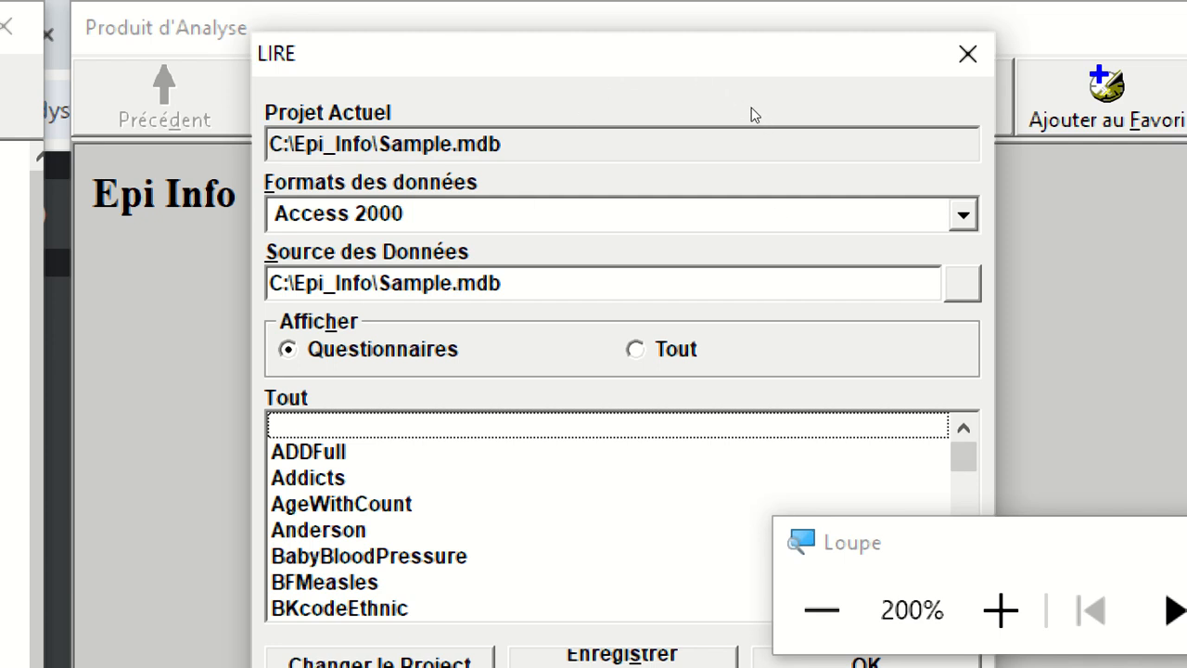
- Set the data format in the LIRE dialog to Excel 5.0
left_click(964, 214)
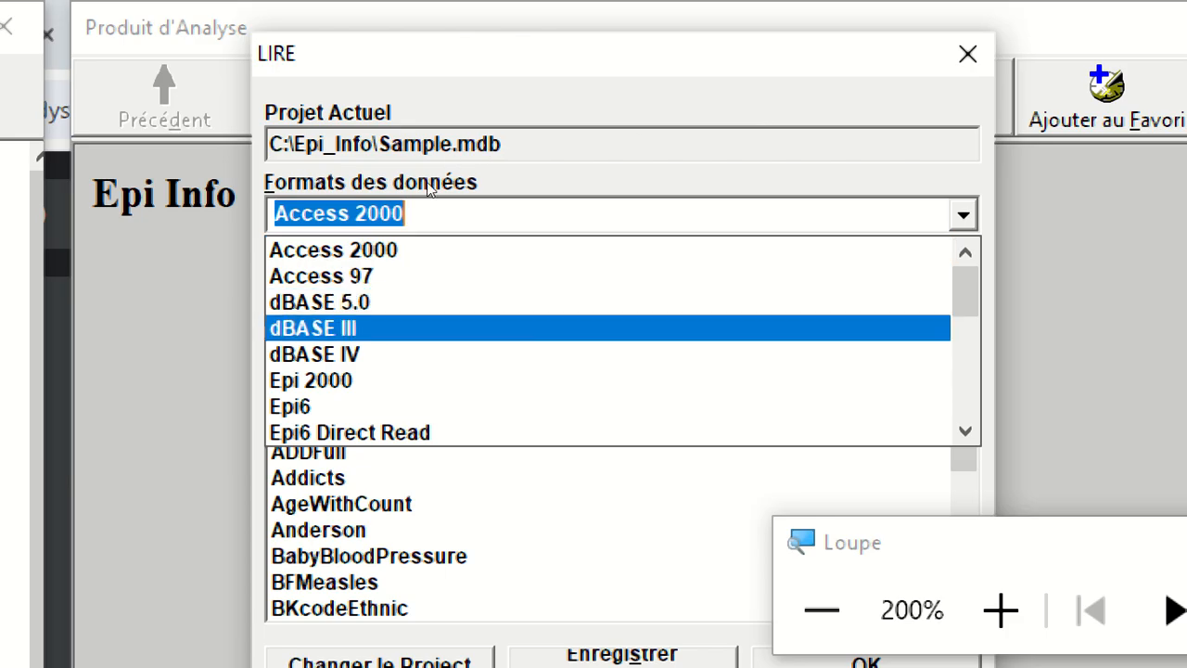
scroll(607, 278, "down", 1)
scroll(607, 334, "down", 2)
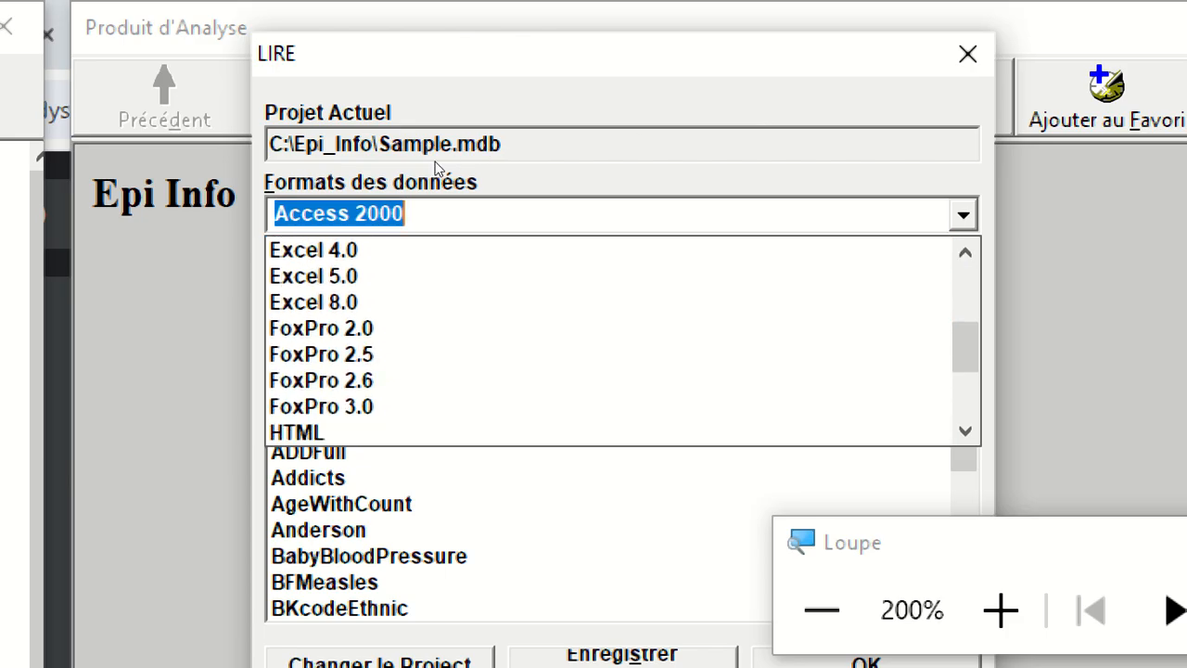
scroll(608, 334, "up", 1)
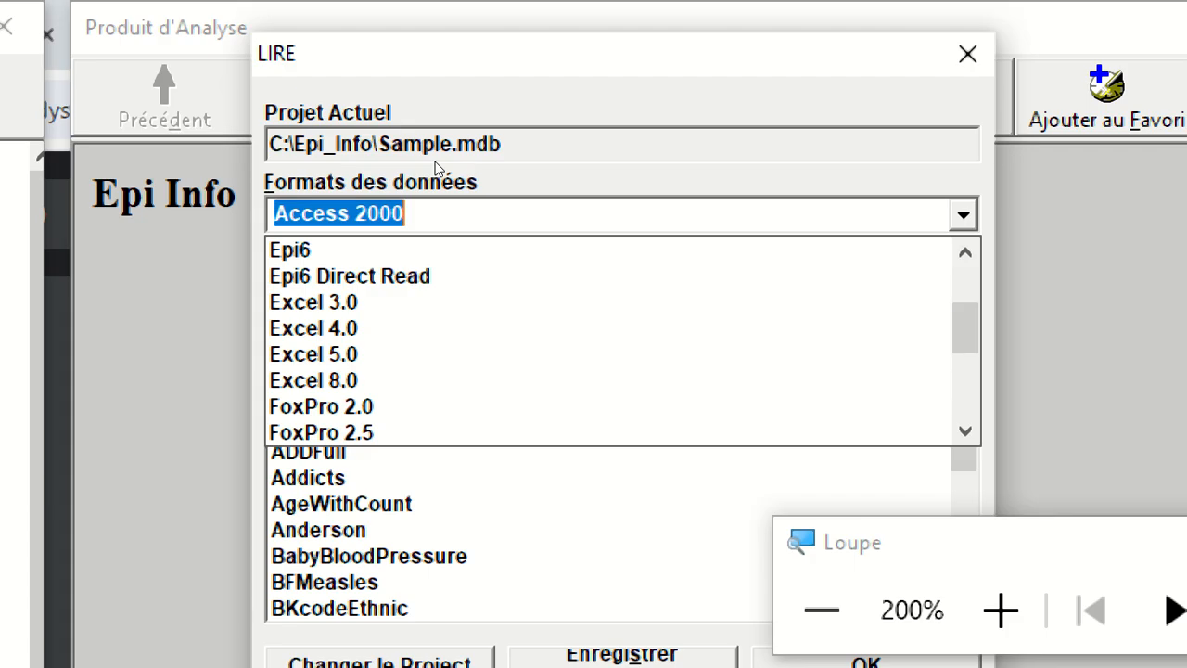
left_click(313, 354)
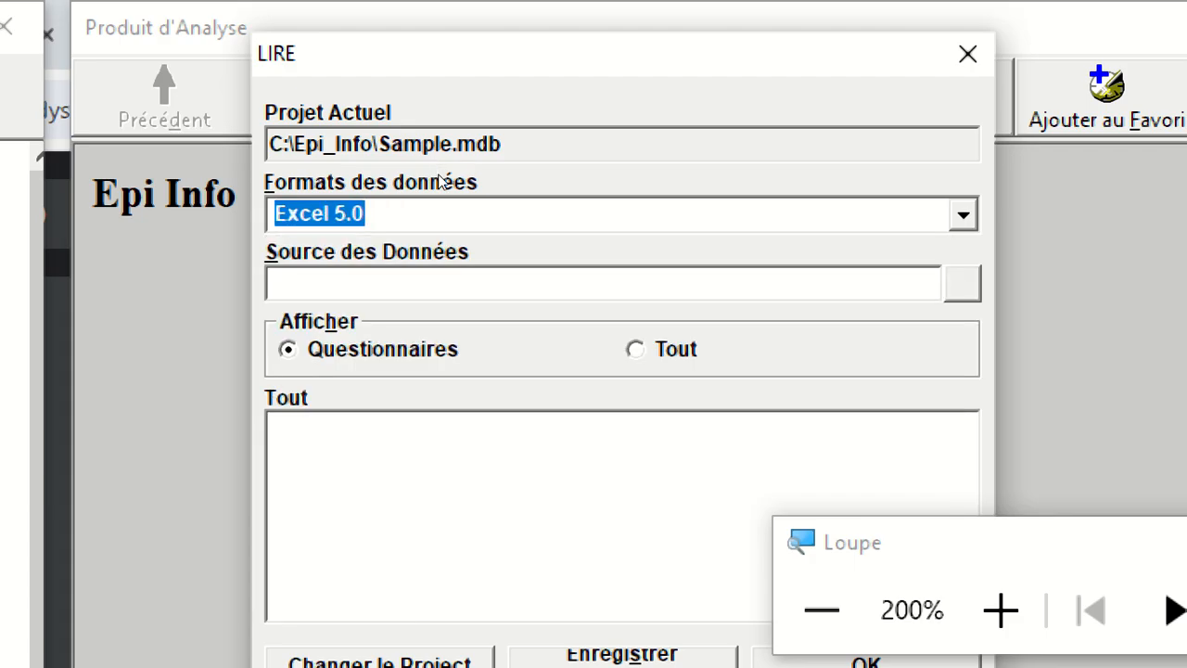
- Browse the Bureau folder for an .xls workbook to use as the data source
left_click(963, 282)
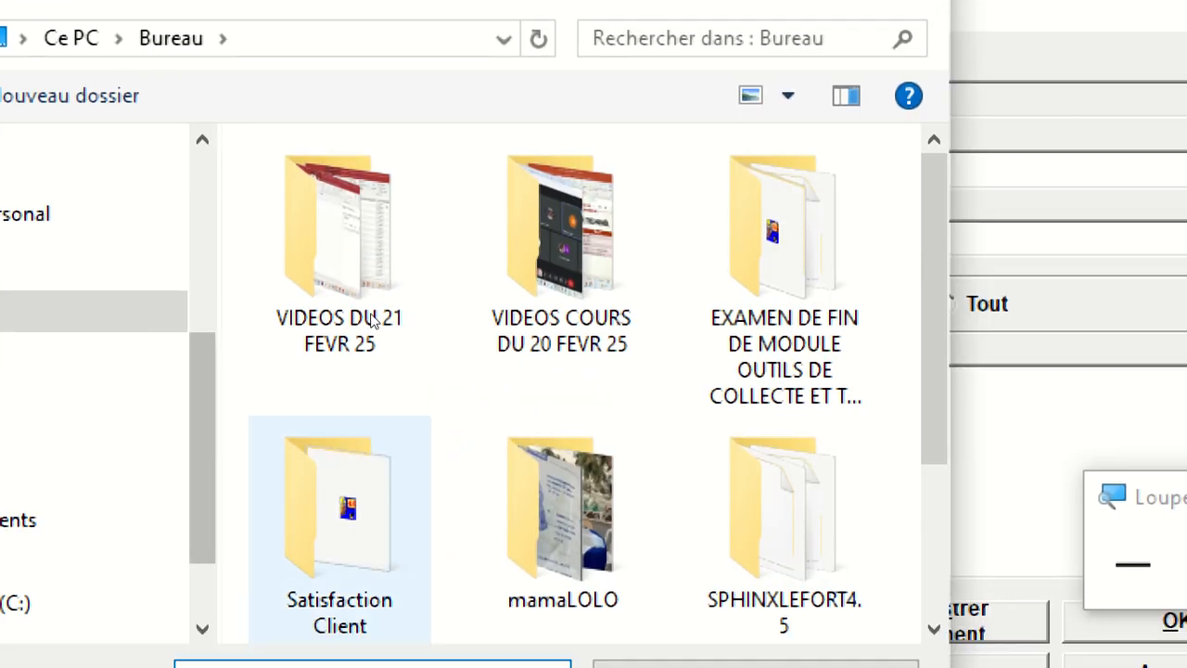
scroll(583, 200, "down", 2)
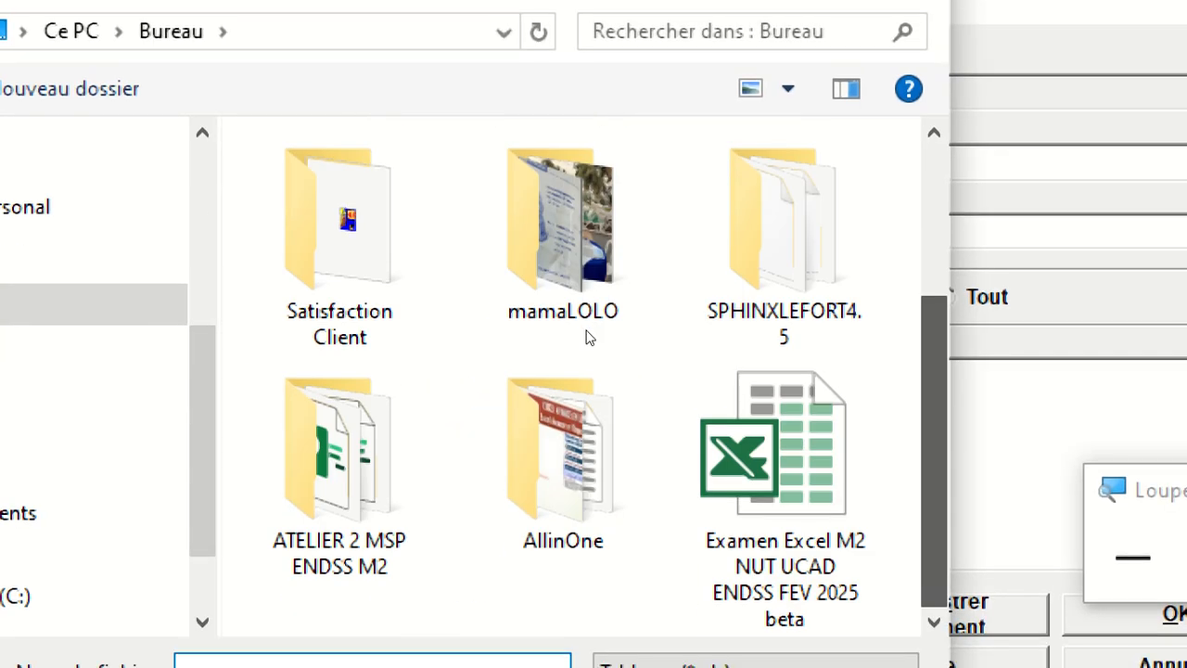
scroll(588, 337, "up", 2)
scroll(411, 287, "down", 2)
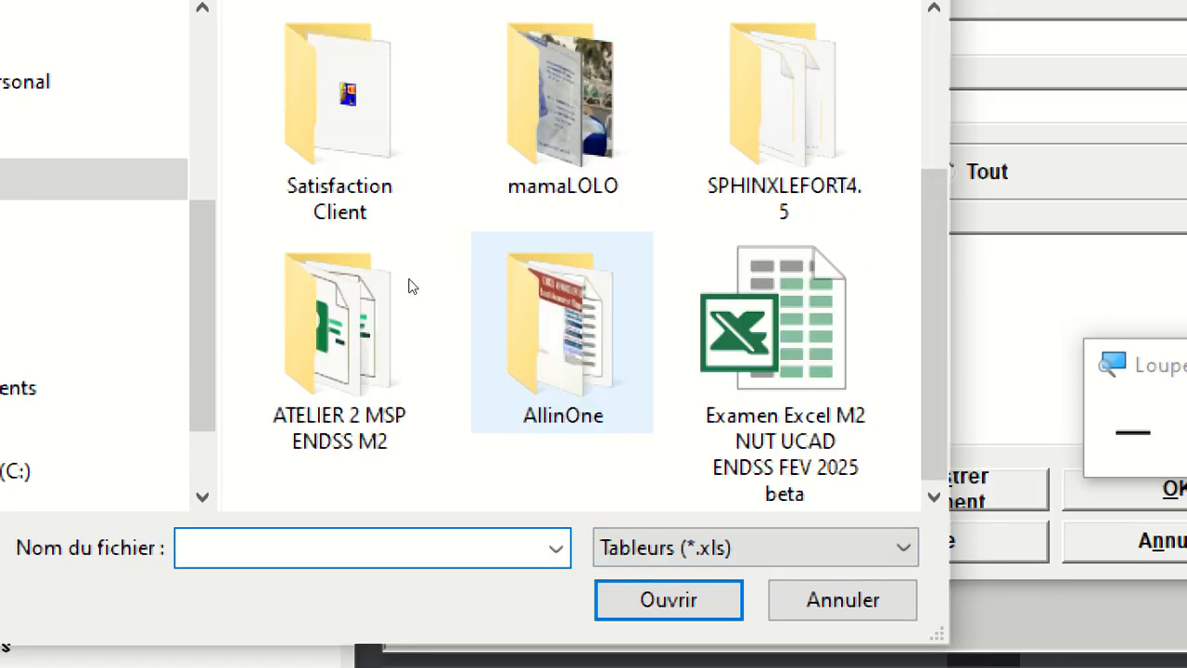
scroll(415, 265, "up", 2)
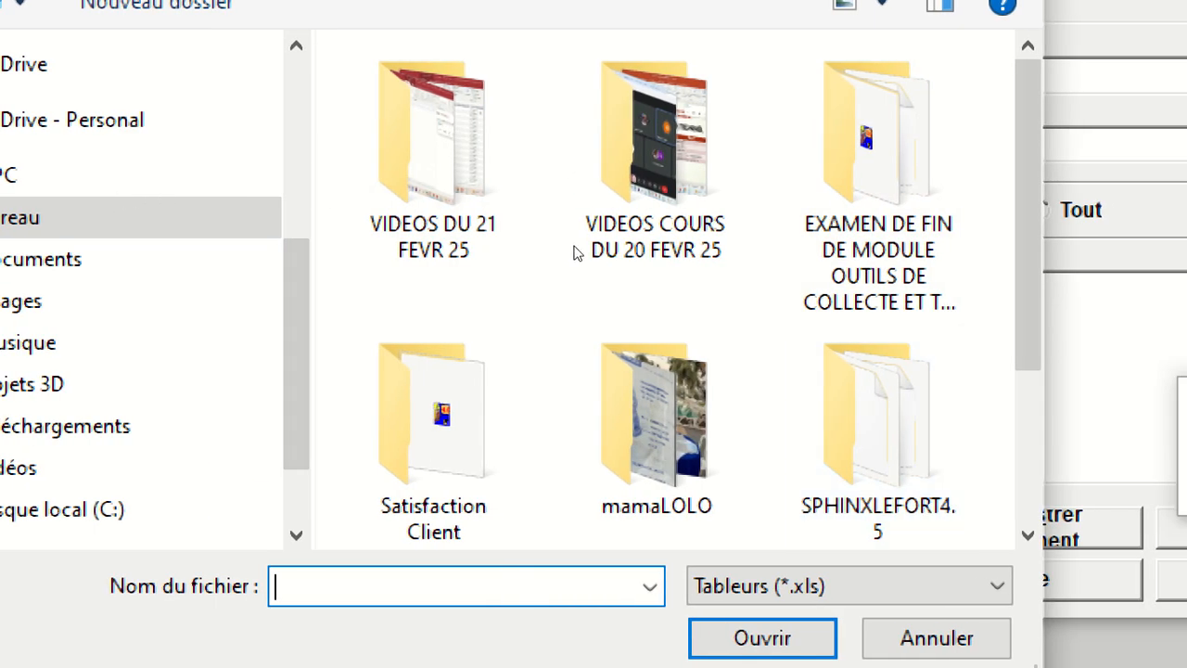
scroll(580, 260, "down", 2)
- Check the file types offered in the file selection, keep the *.xls filter and cancel the selection
key("Tab")
key("alt+Down")
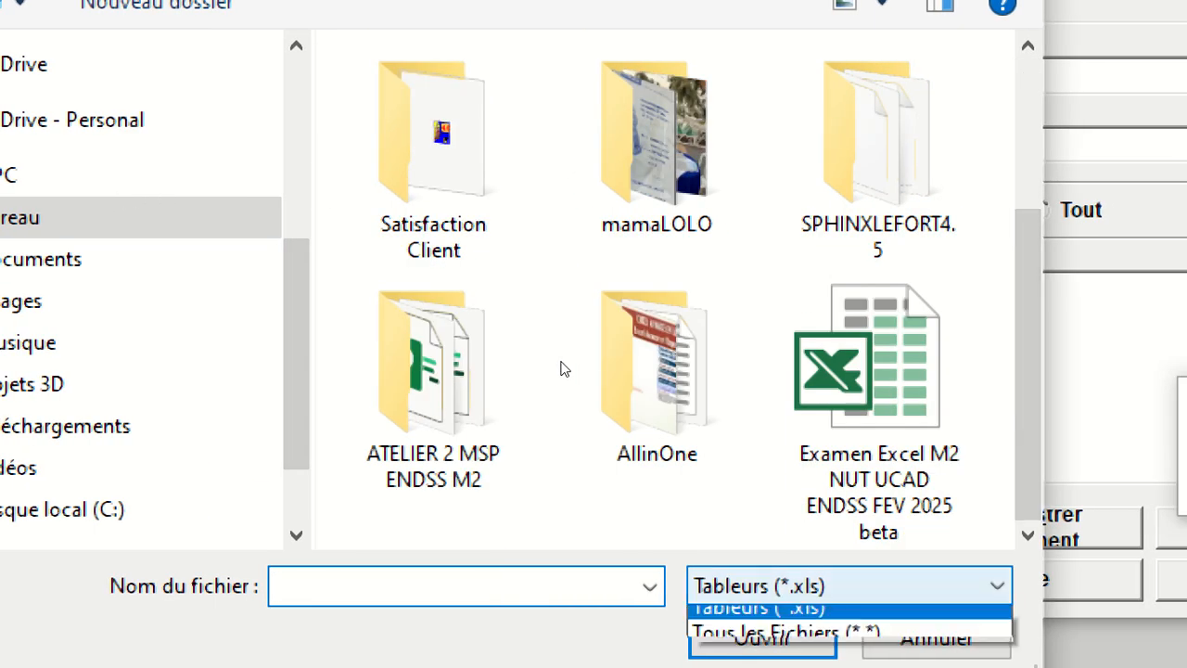
key("Down")
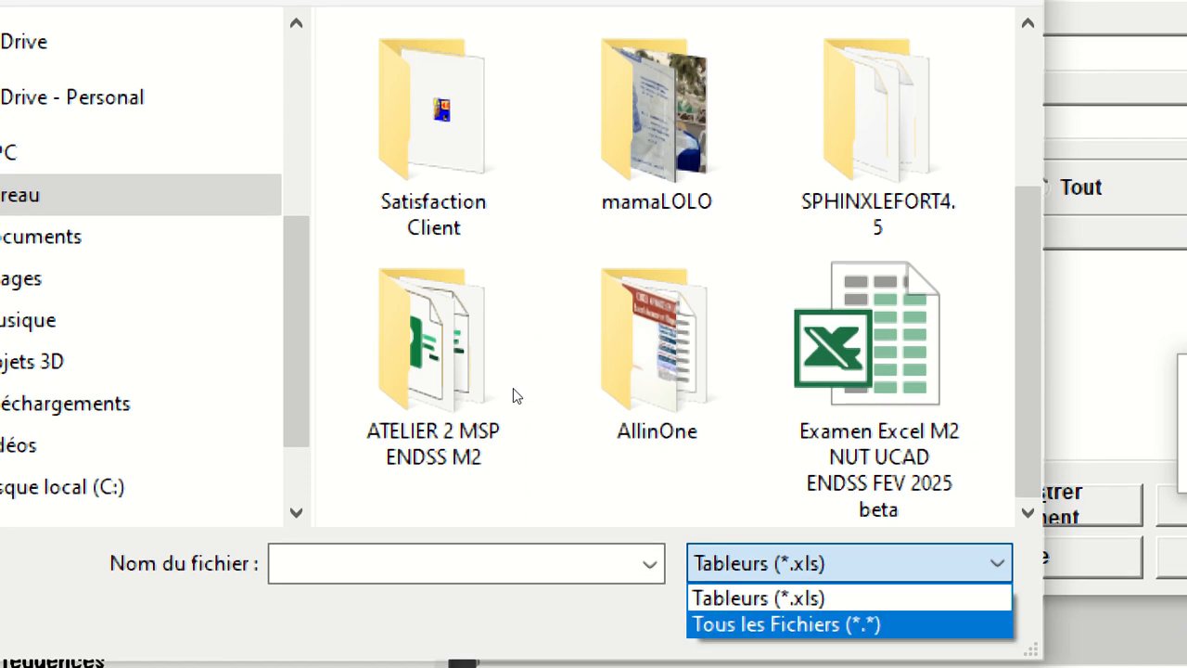
left_click(579, 177)
scroll(578, 111, "up", 1)
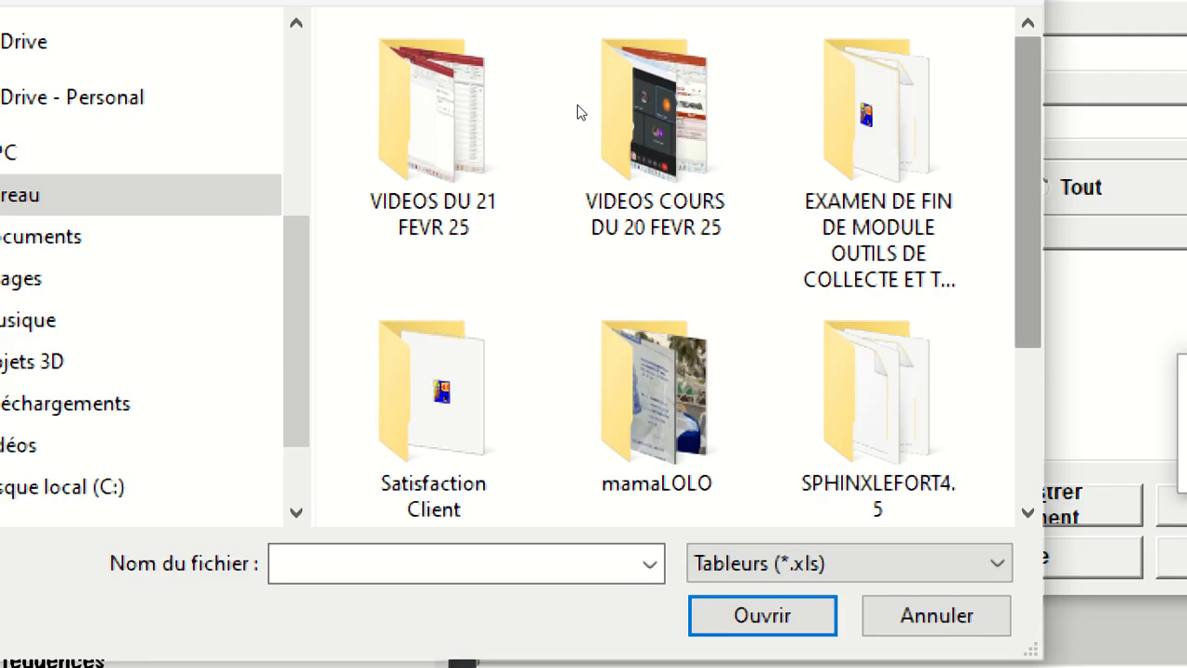
scroll(582, 204, "down", 1)
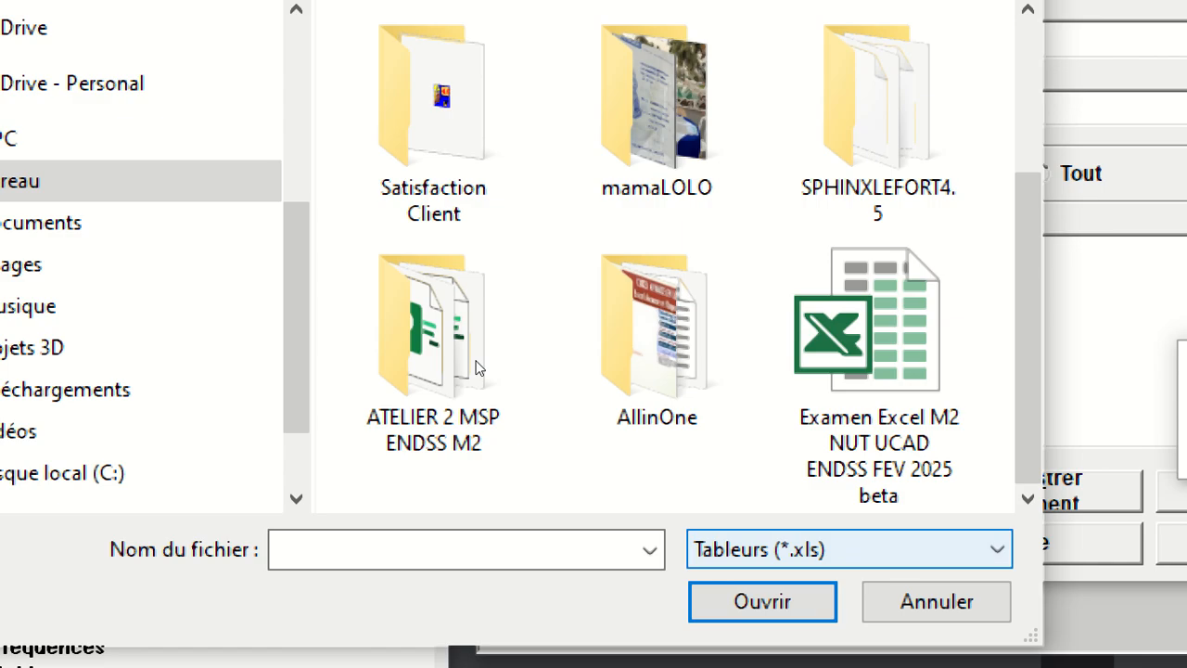
left_click(756, 549)
left_click(756, 549)
key("Escape")
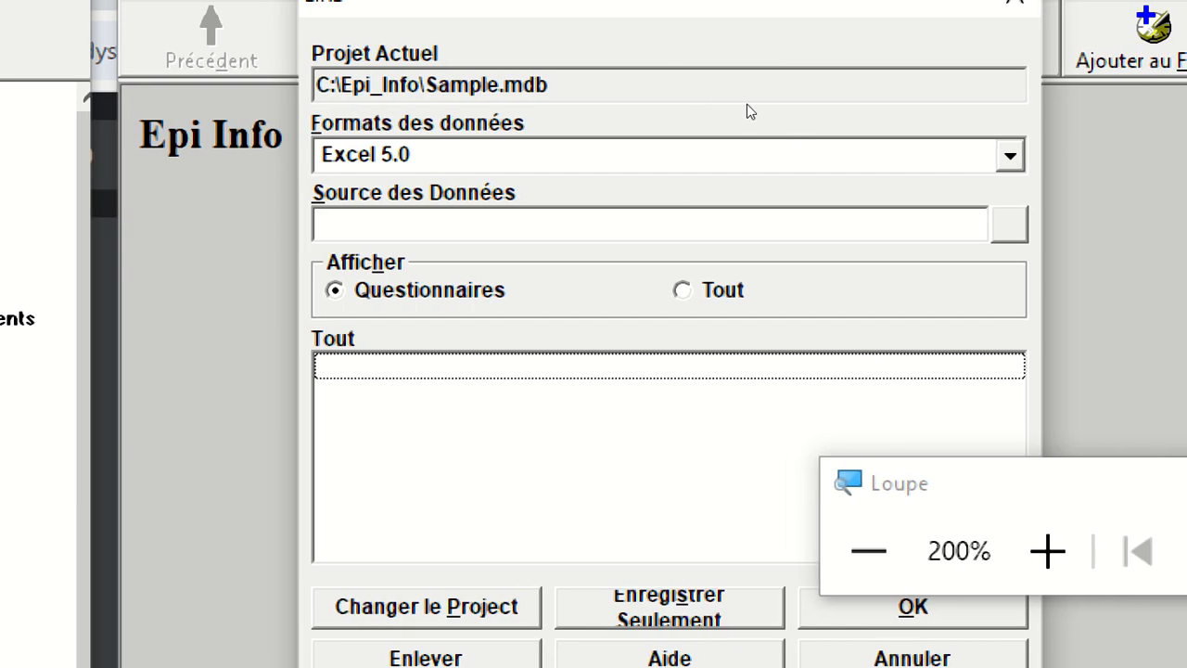
- Set the data format in the LIRE dialog to Excel 8.0
left_click(1010, 156)
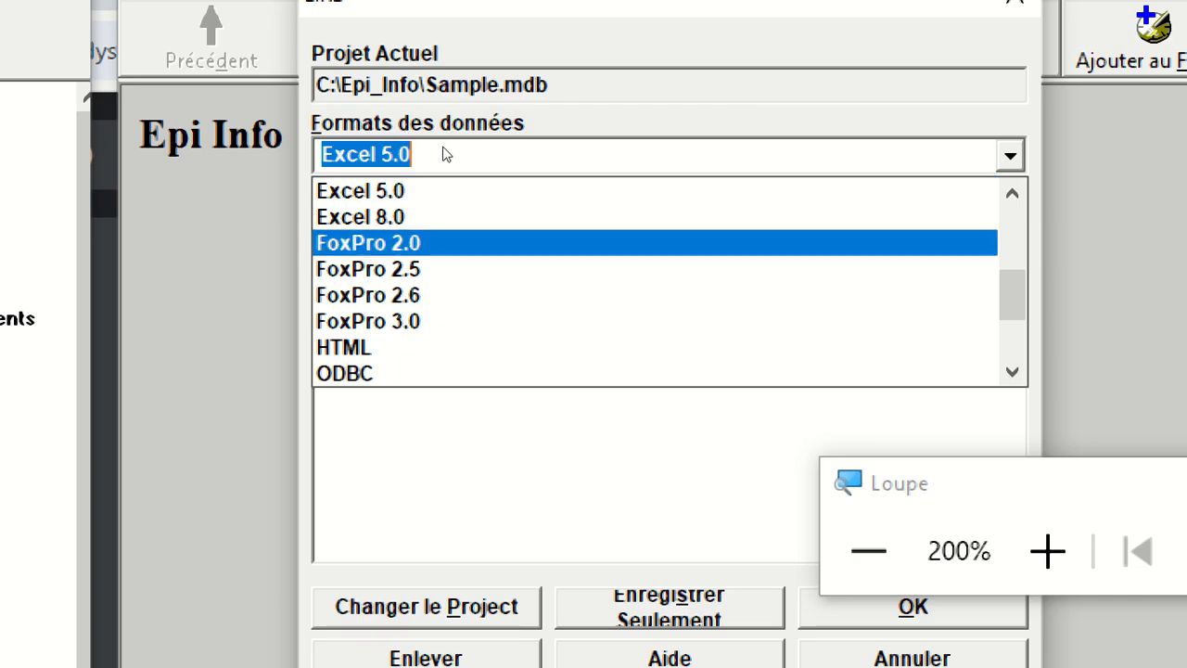
scroll(443, 146, "up", 2)
scroll(447, 150, "down", 2)
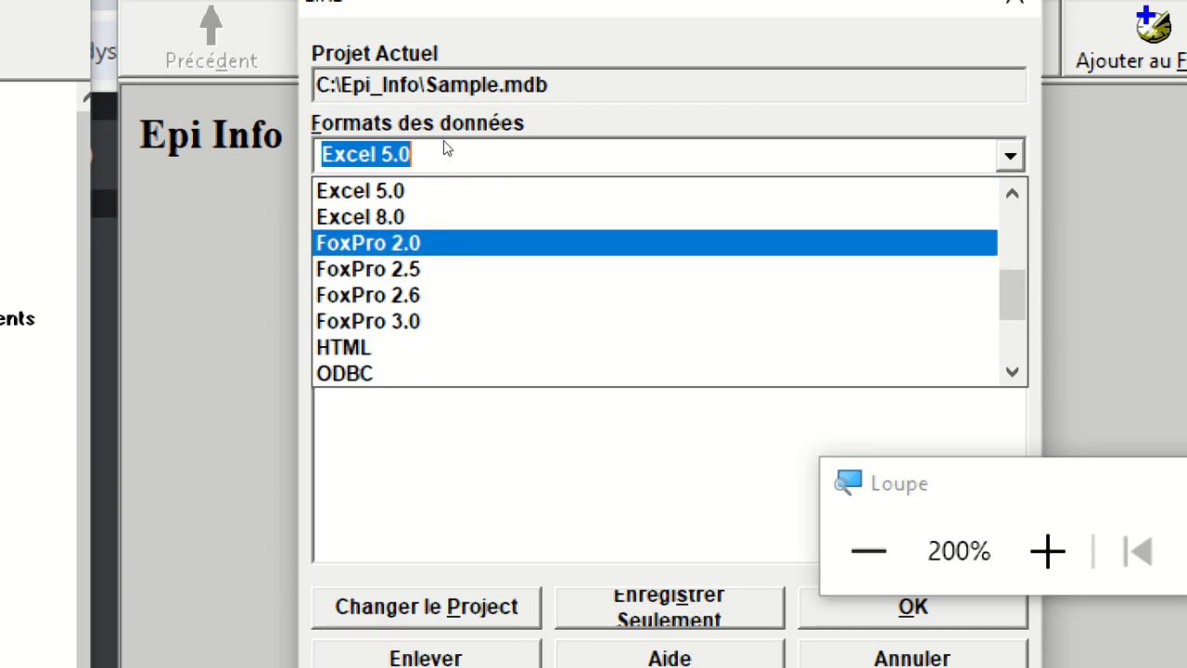
scroll(447, 150, "up", 1)
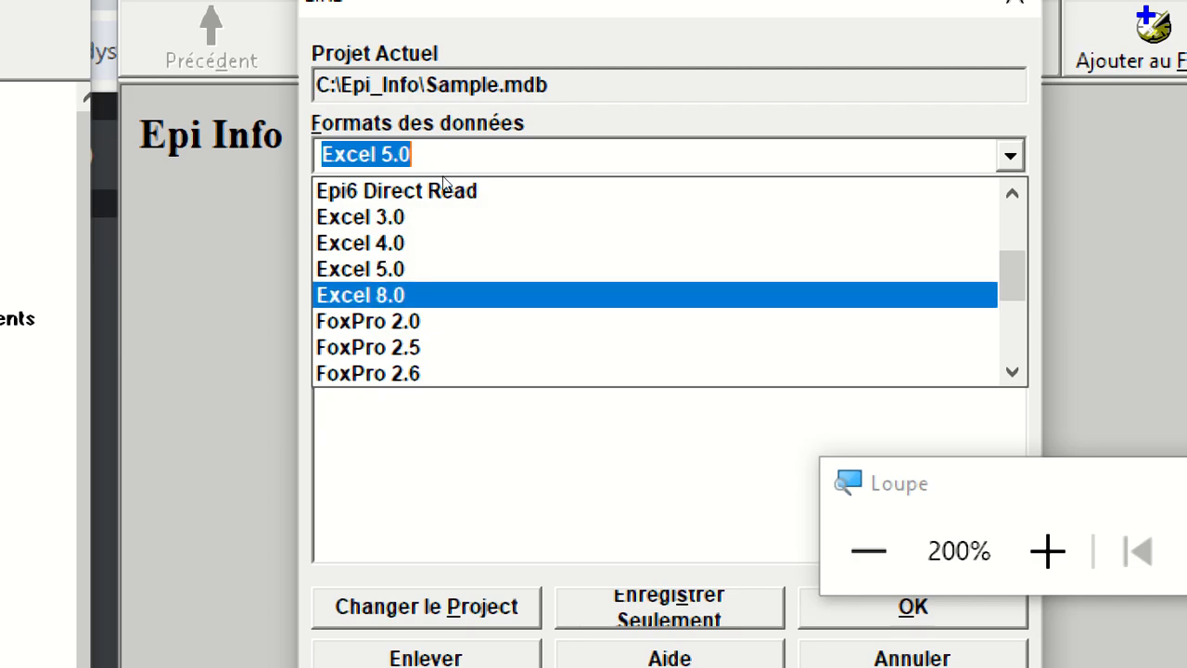
key("Return")
- Look through the Bureau folder for a workbook matching the Excel 8.0 format, and cancel the file selection
left_click(1010, 225)
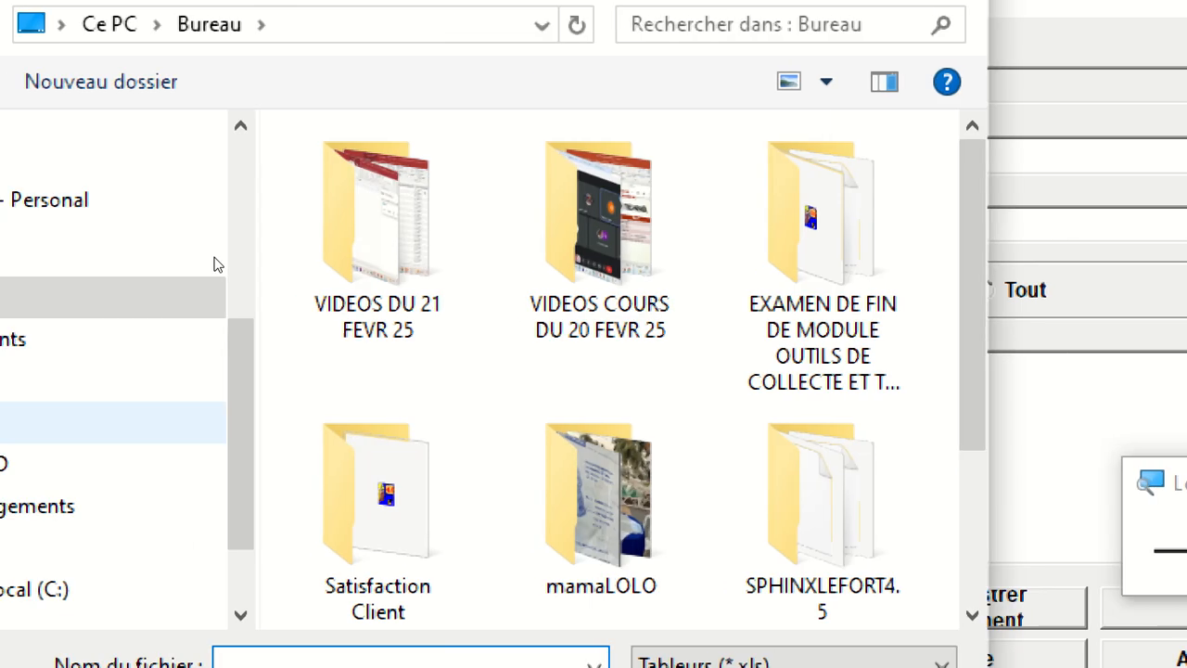
scroll(584, 325, "down", 1)
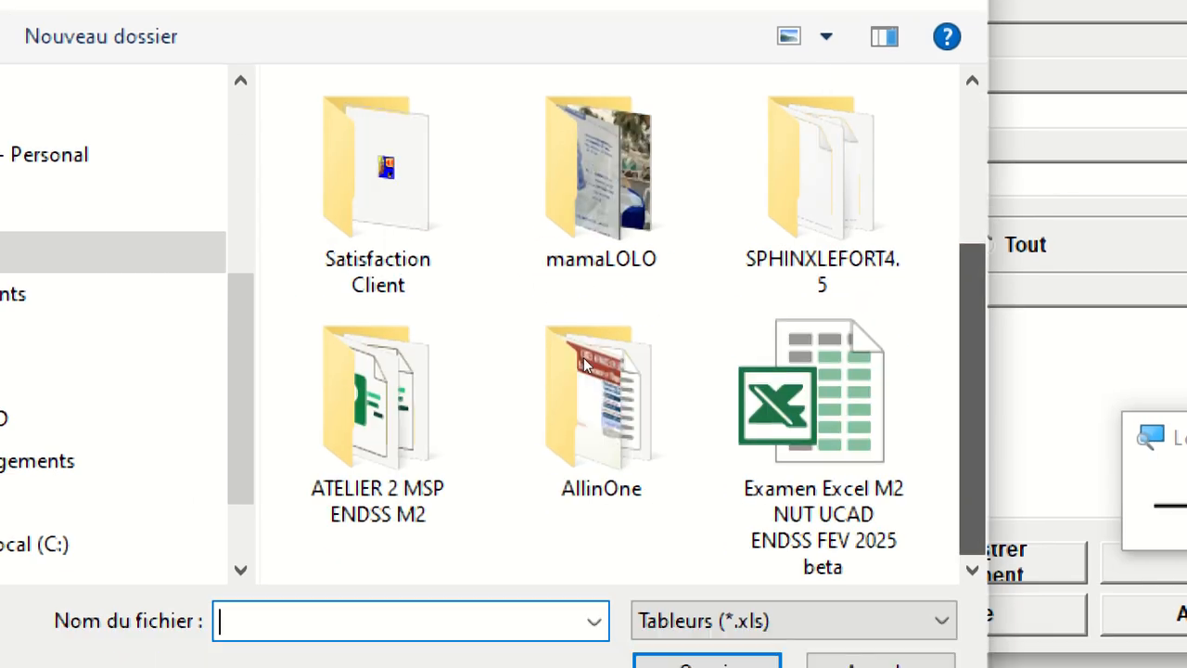
scroll(583, 380, "up", 1)
scroll(575, 321, "down", 1)
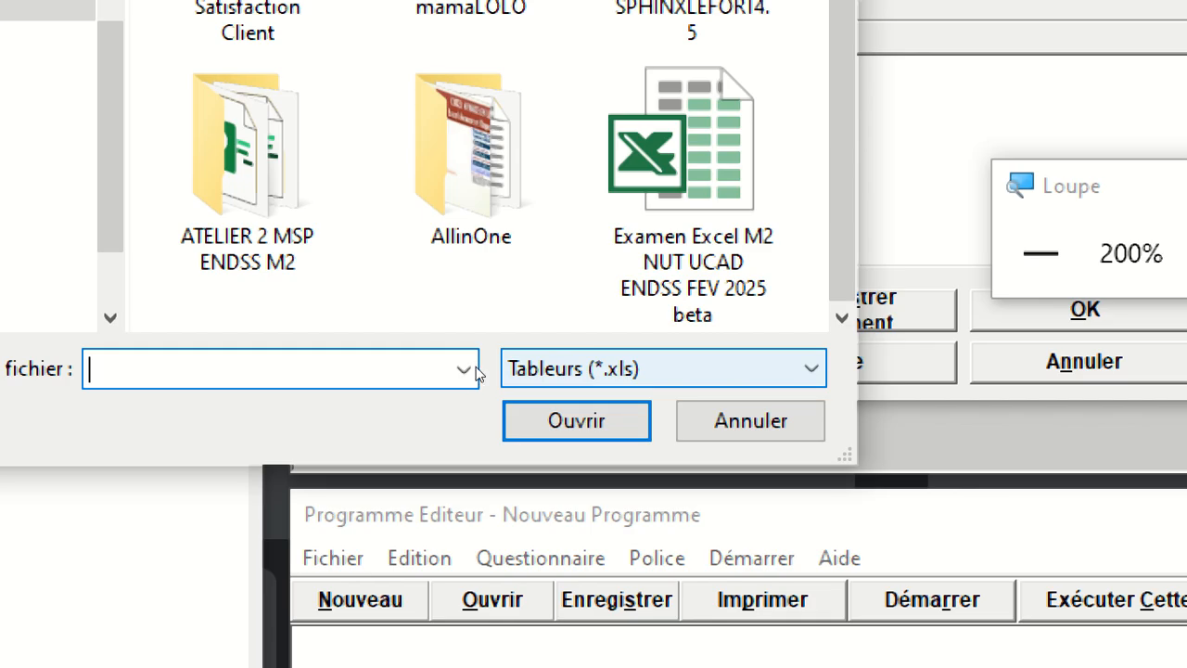
left_click(750, 420)
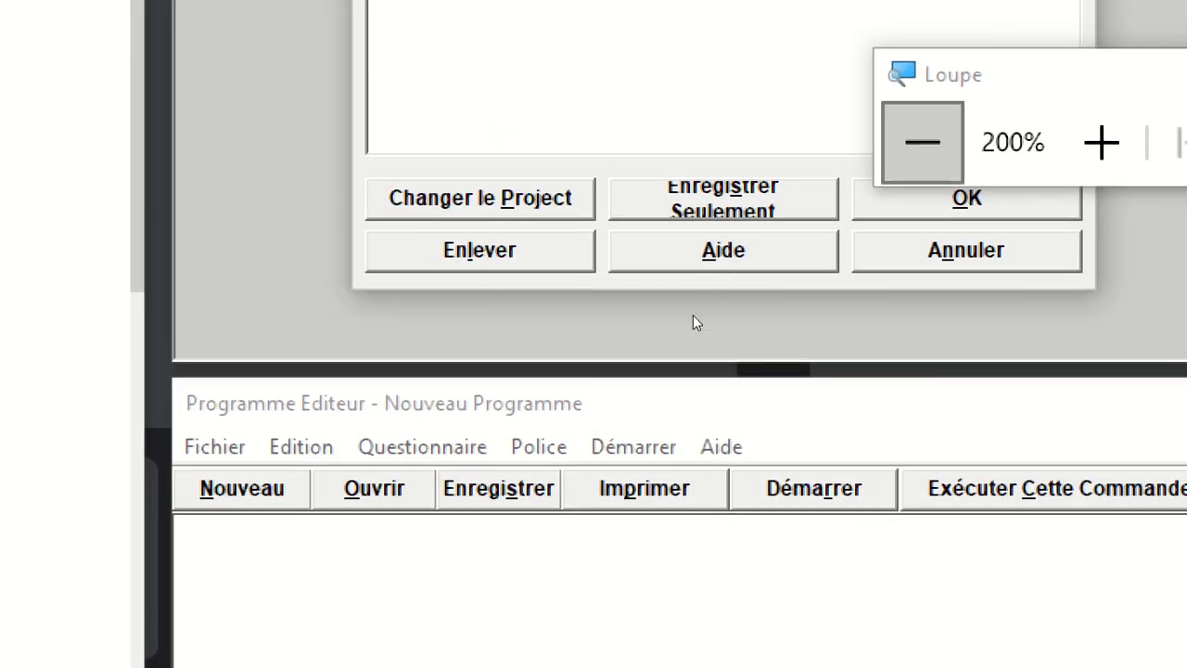
- Switch to Excel, dismiss the missing add-in message and open the recent workbook Carence en calcium from Bureau
left_click(687, 316)
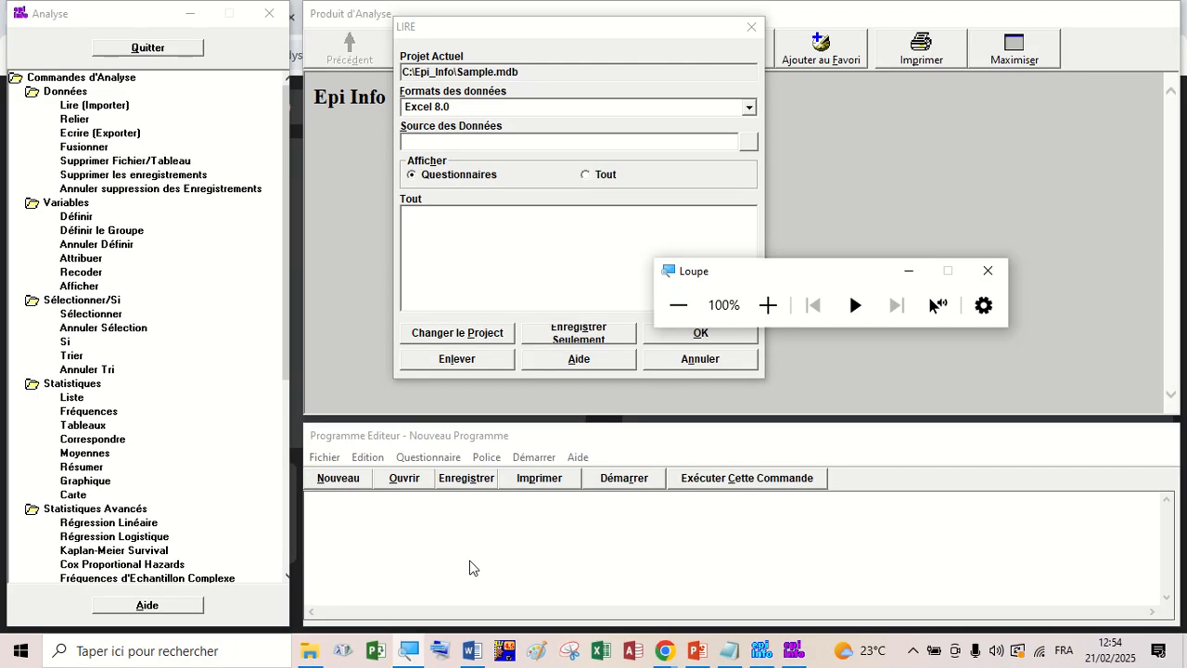
left_click(600, 652)
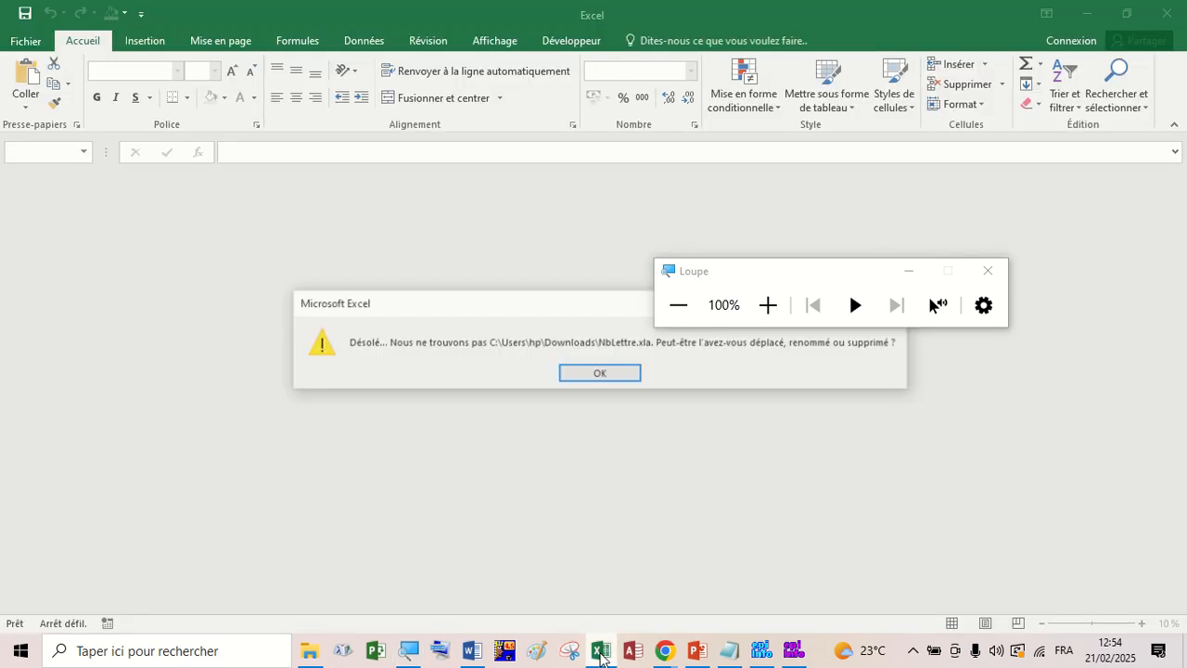
left_click(585, 375)
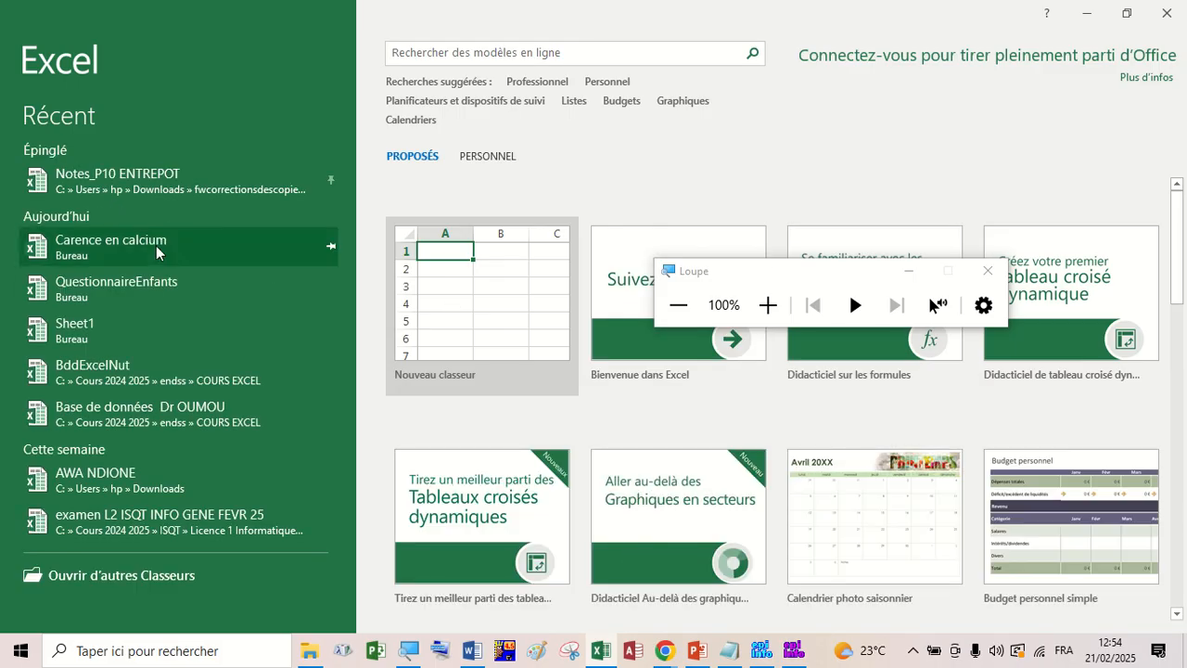
left_click(155, 246)
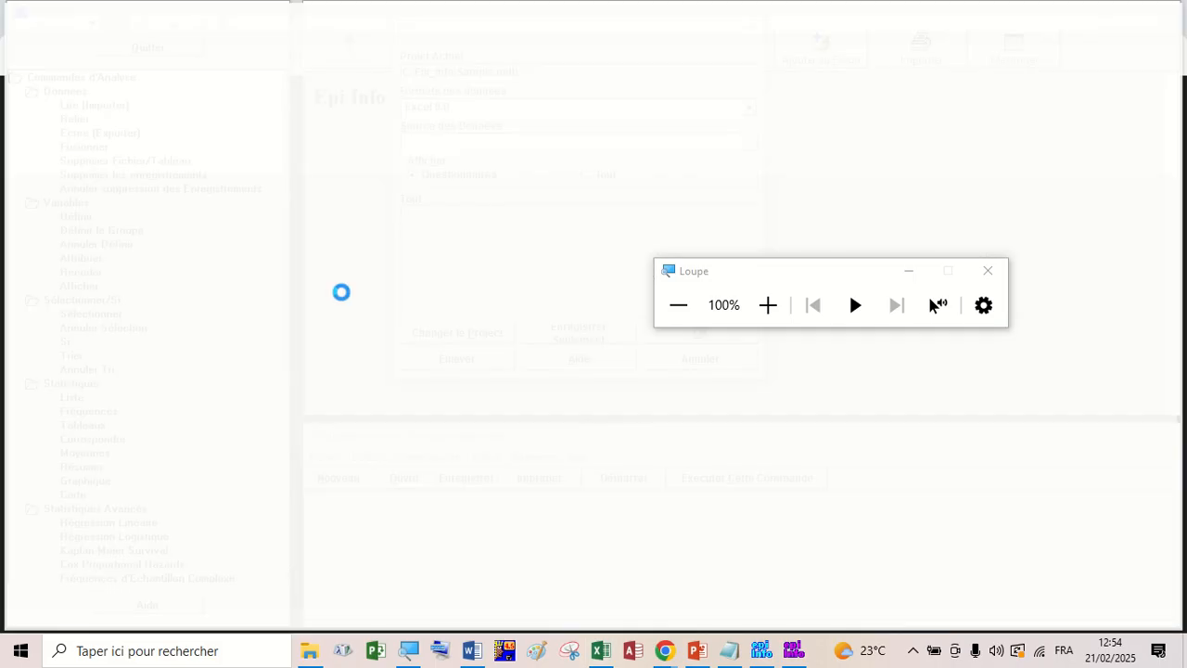
- Start a Save As of the Carence en calcium workbook and open the file dialog to browse for its destination
left_click(766, 307)
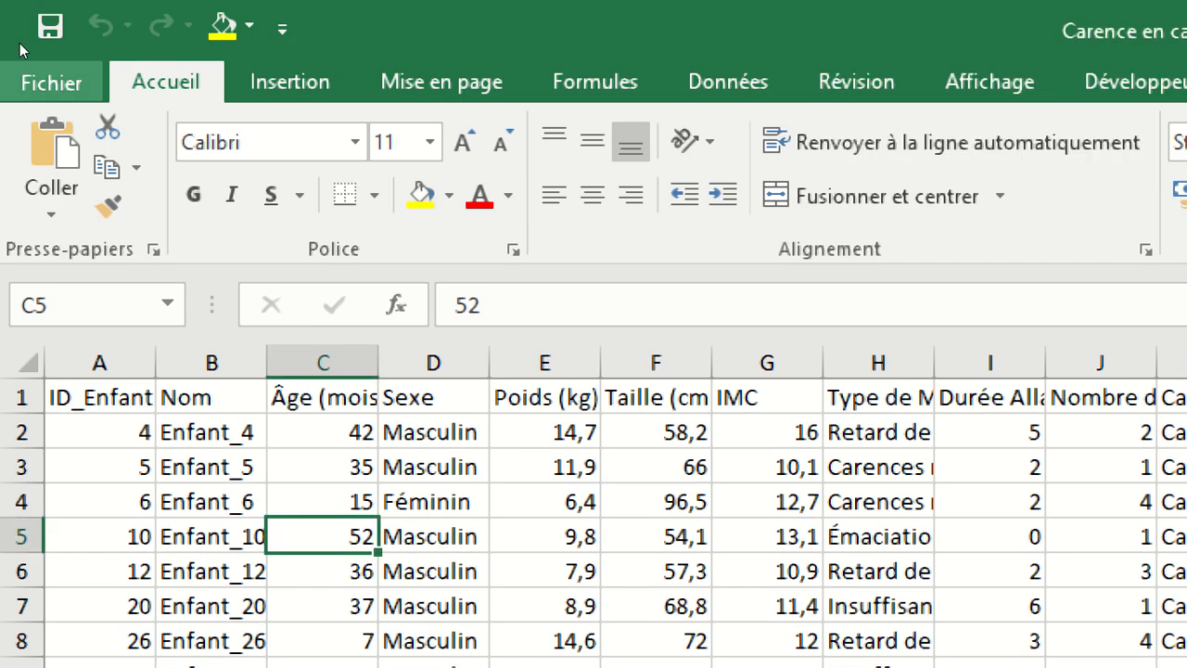
left_click(37, 79)
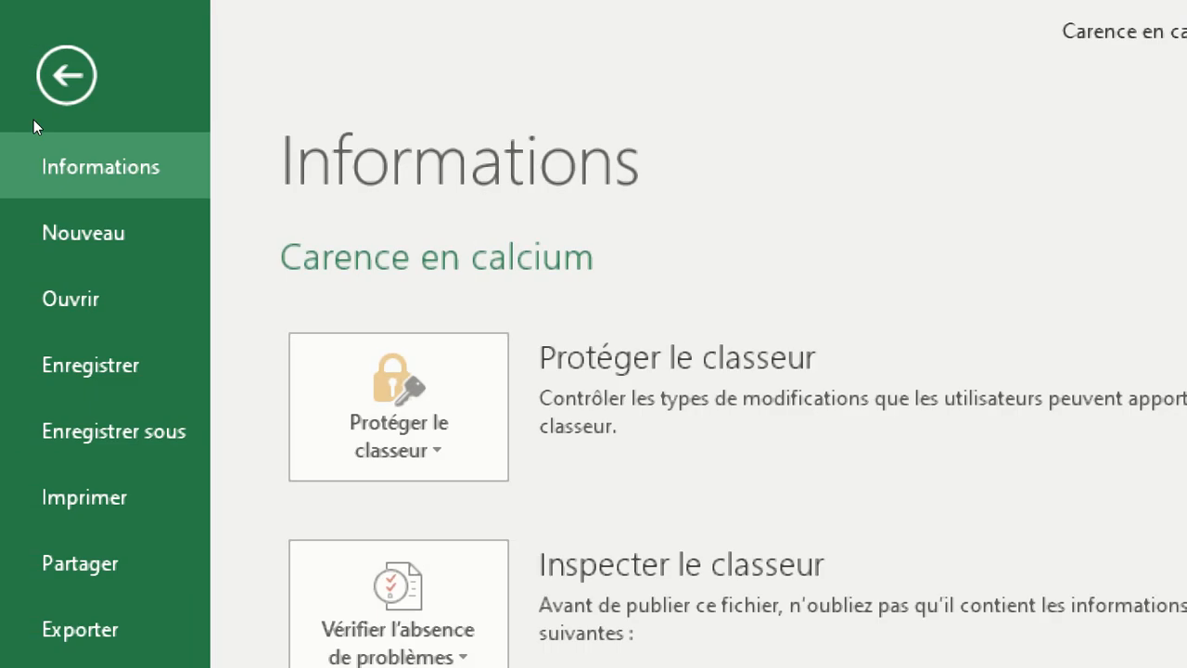
left_click(111, 431)
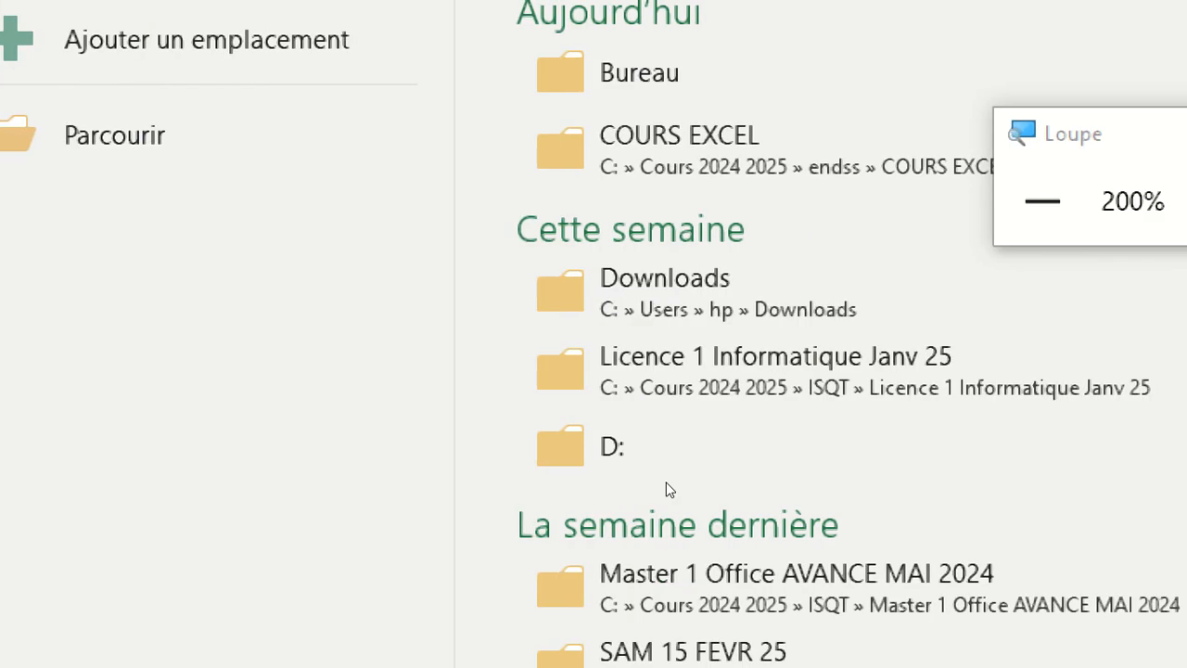
scroll(528, 436, "down", 5)
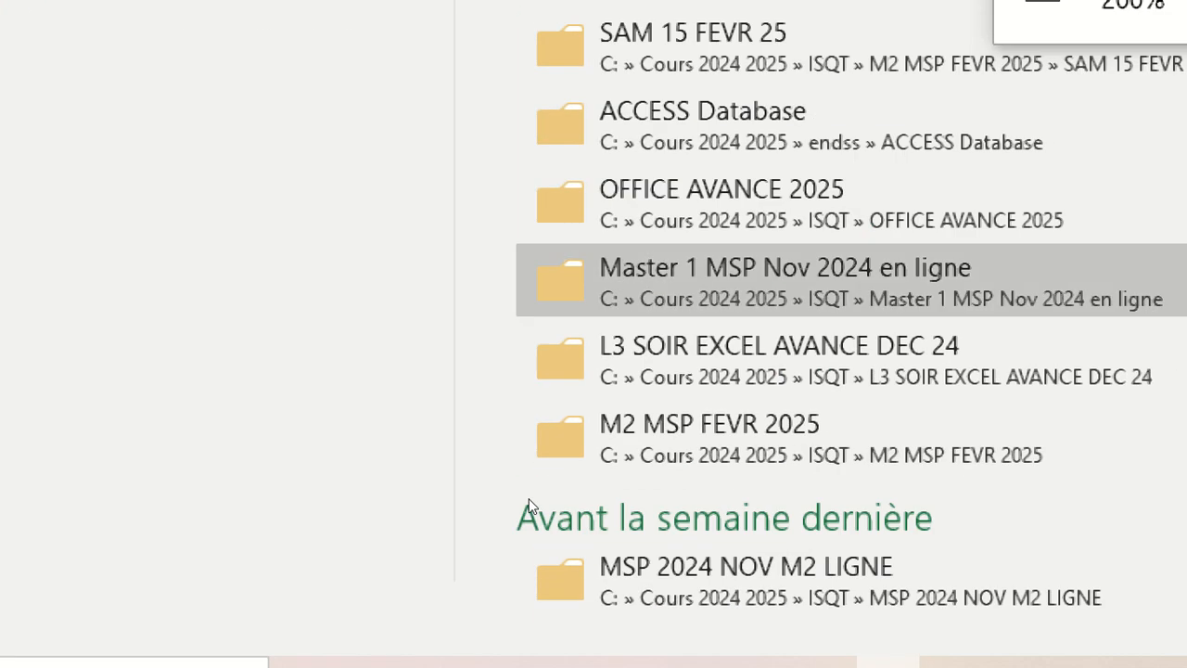
scroll(524, 546, "down", 3)
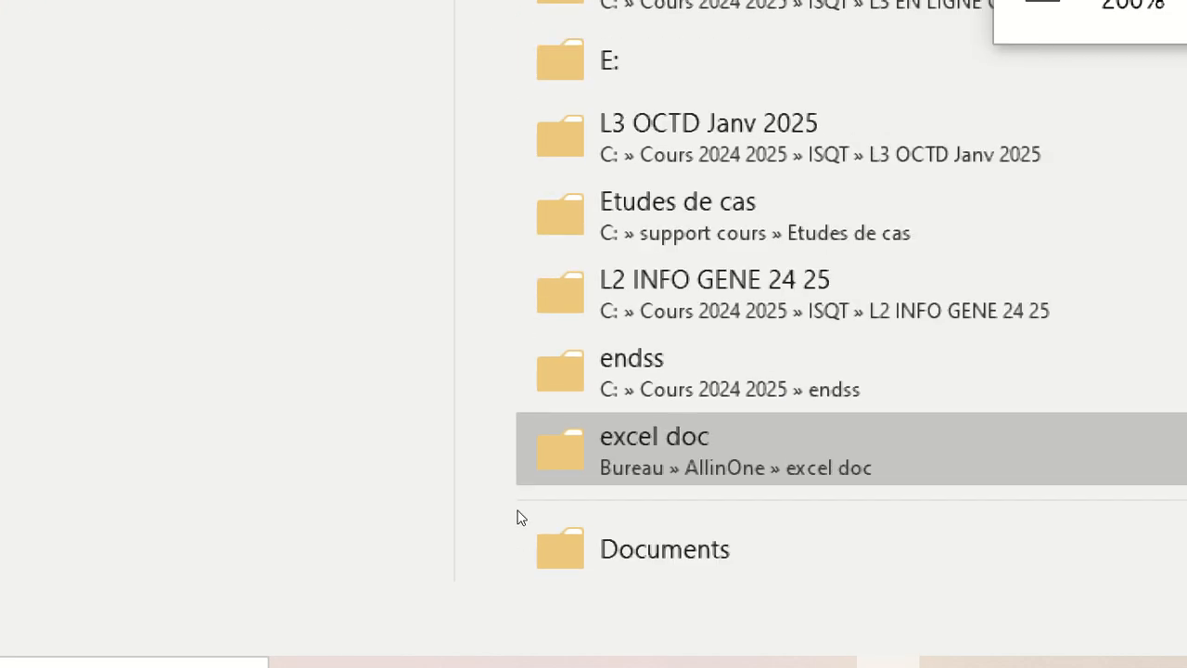
scroll(505, 418, "up", 4)
scroll(497, 352, "up", 5)
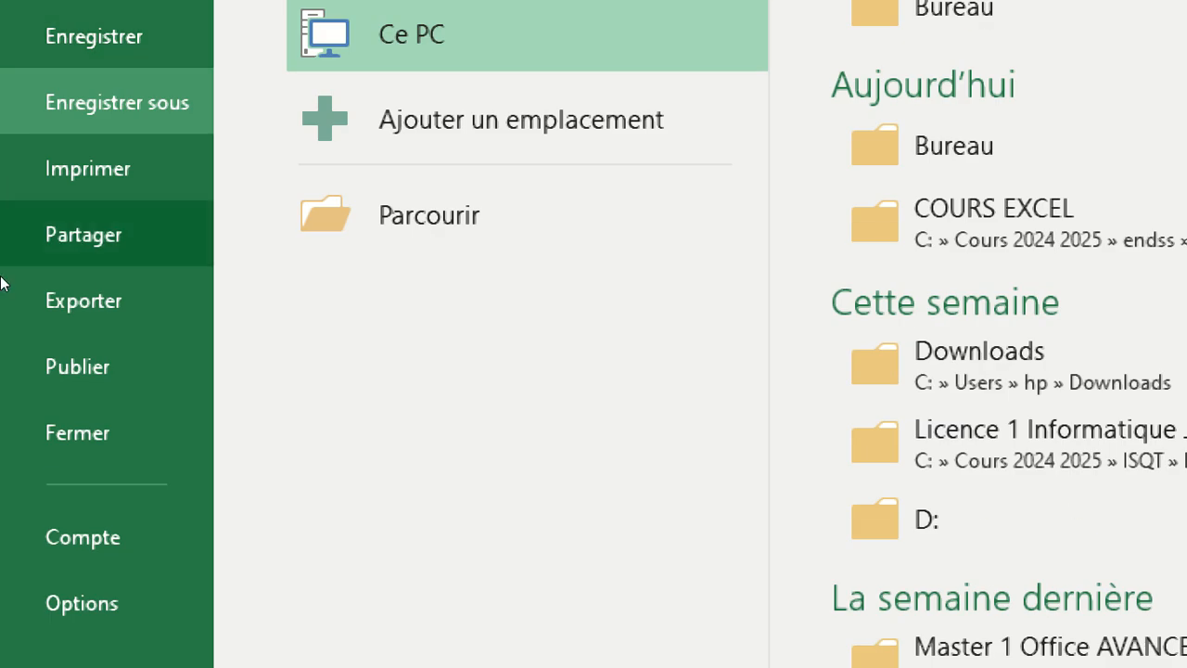
left_click(213, 272)
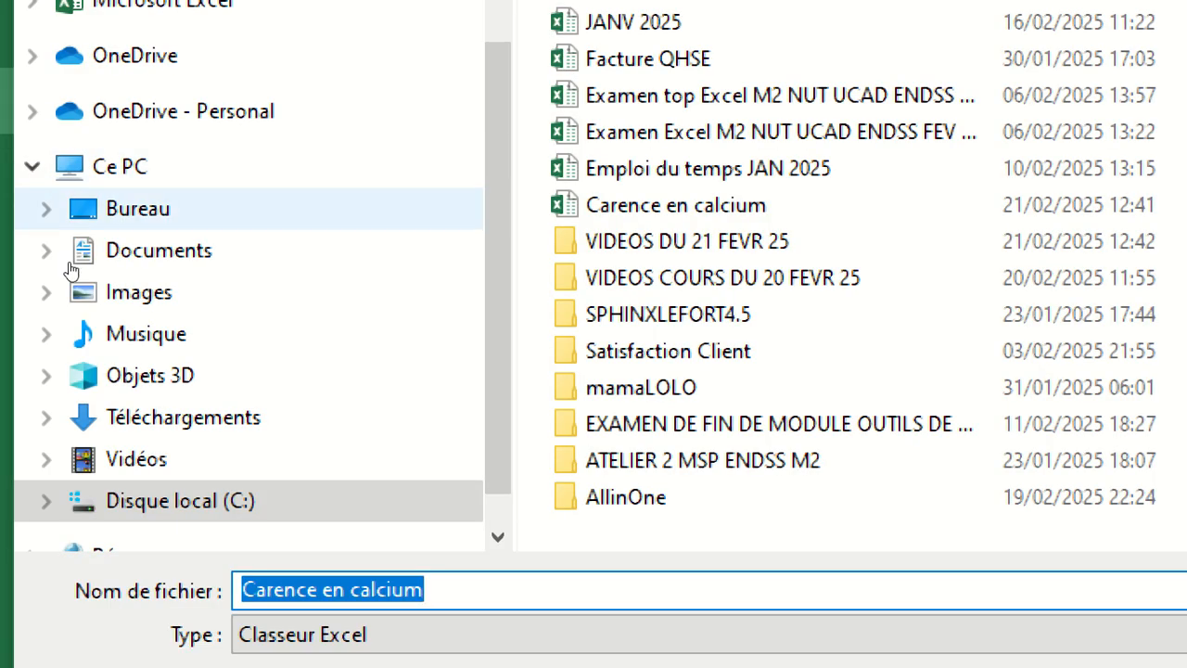
- Save the workbook to Bureau in the Classeur Excel 97 - 2003 format and close Excel
left_click(135, 206)
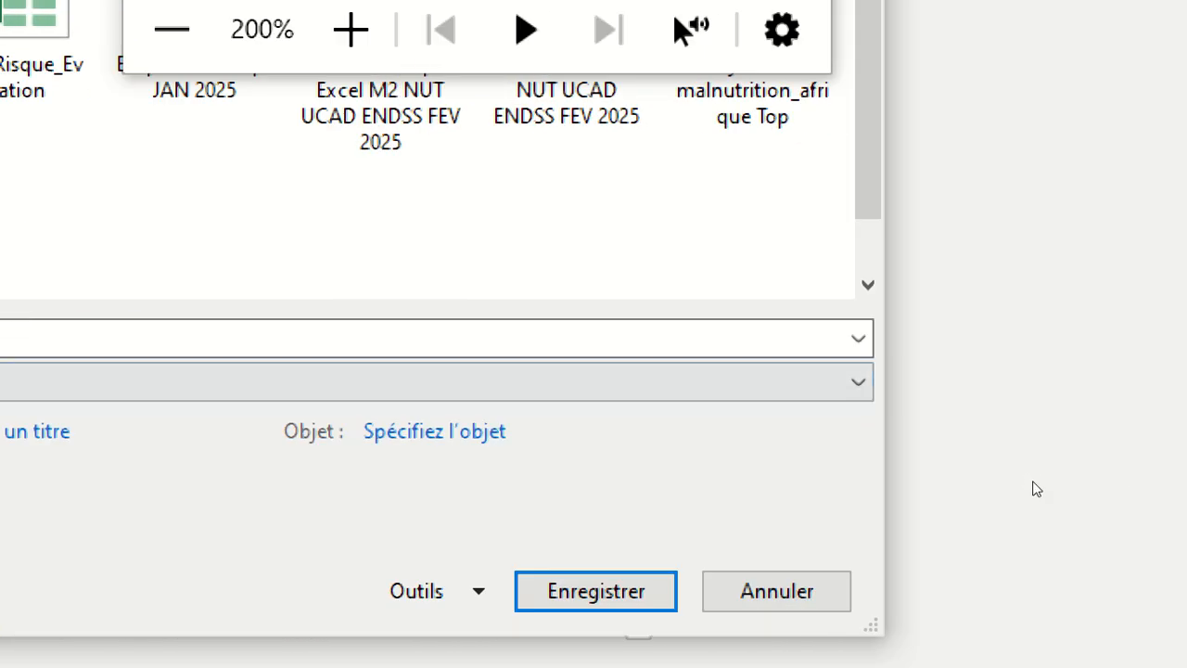
left_click(980, 381)
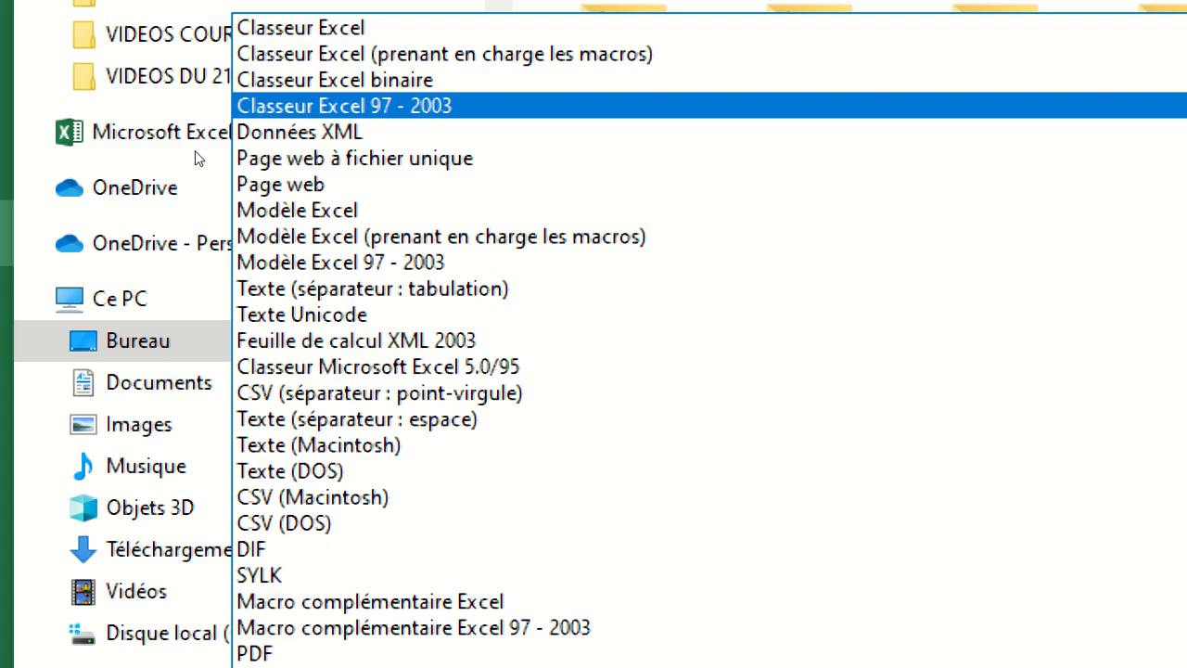
key("Return")
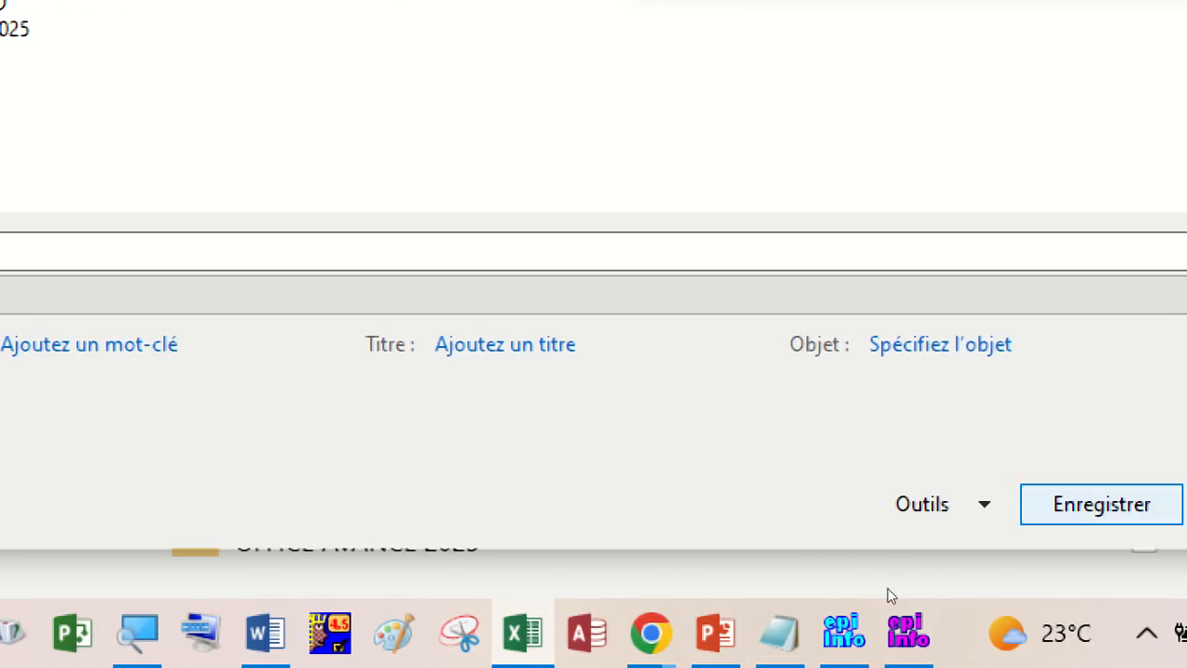
key("Return")
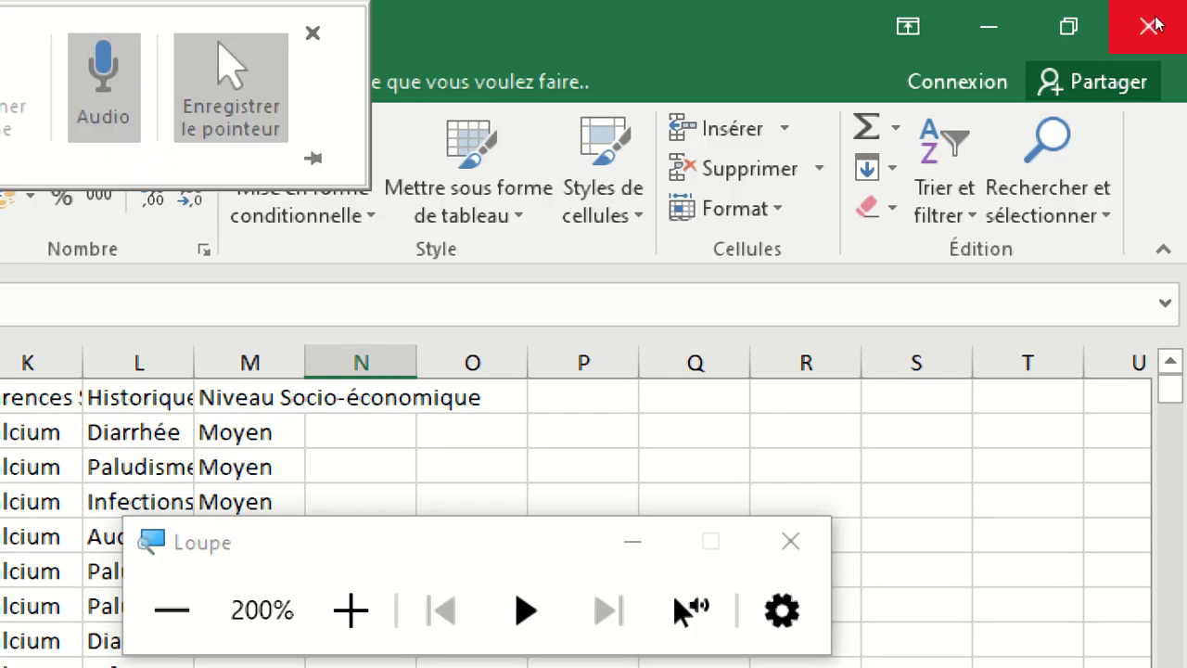
left_click(1151, 25)
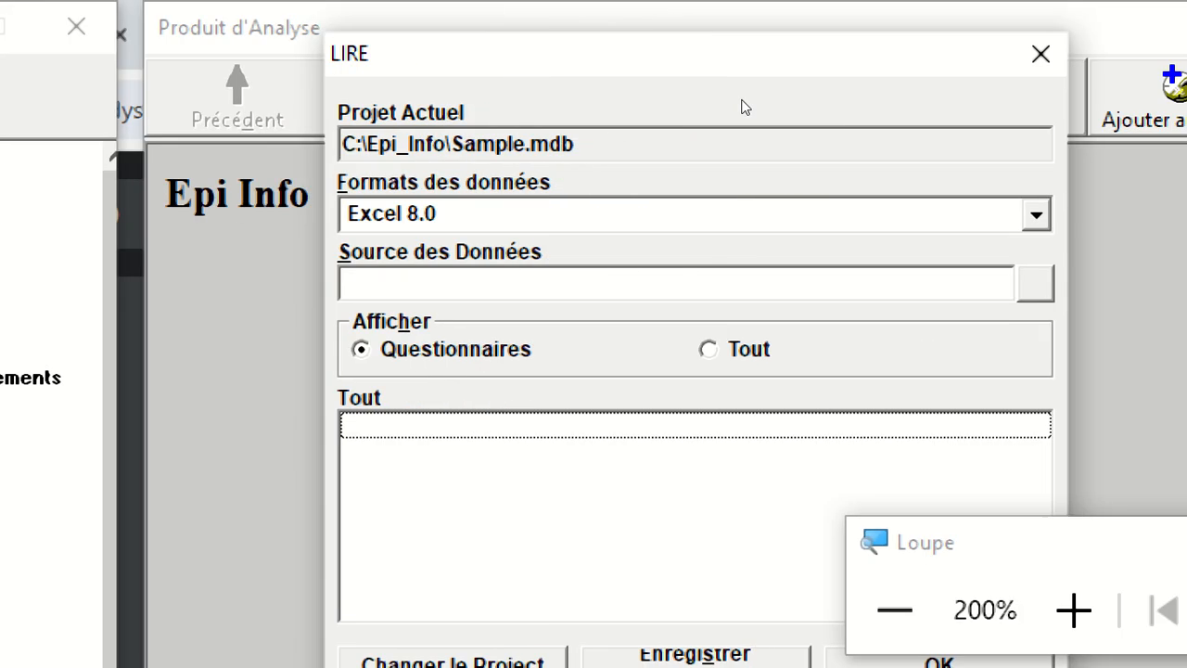
- Set the data format in Epi Info's LIRE dialog to Excel 5.0
left_click(1036, 214)
scroll(427, 324, "up", 2)
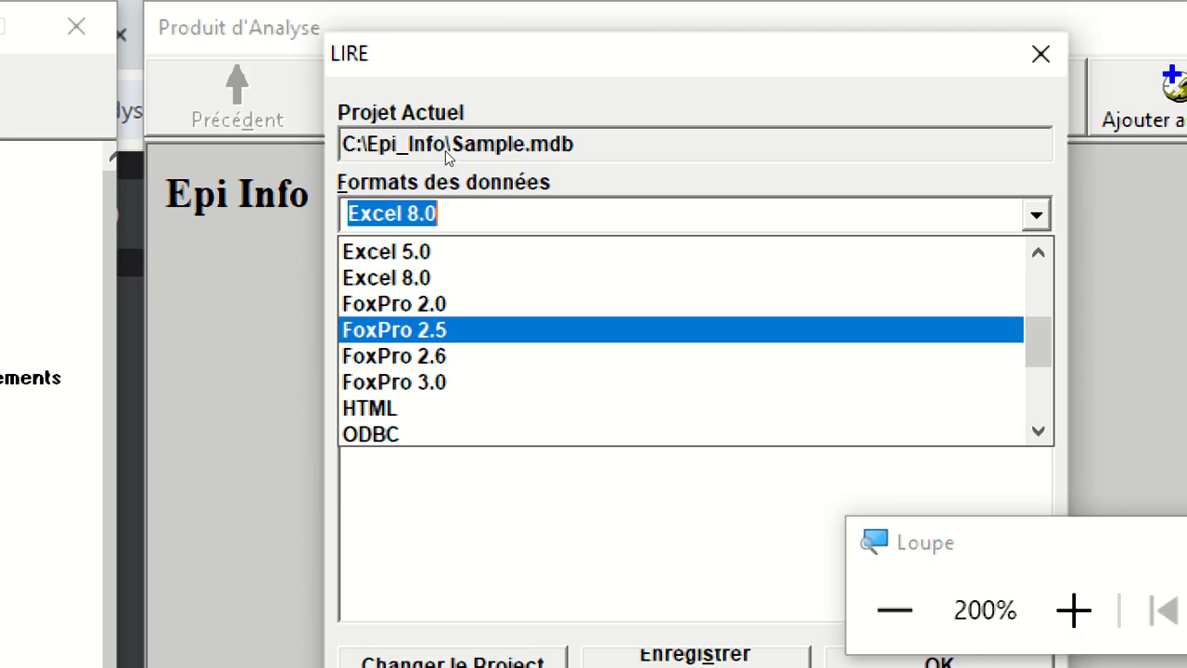
key("Up")
key("Return")
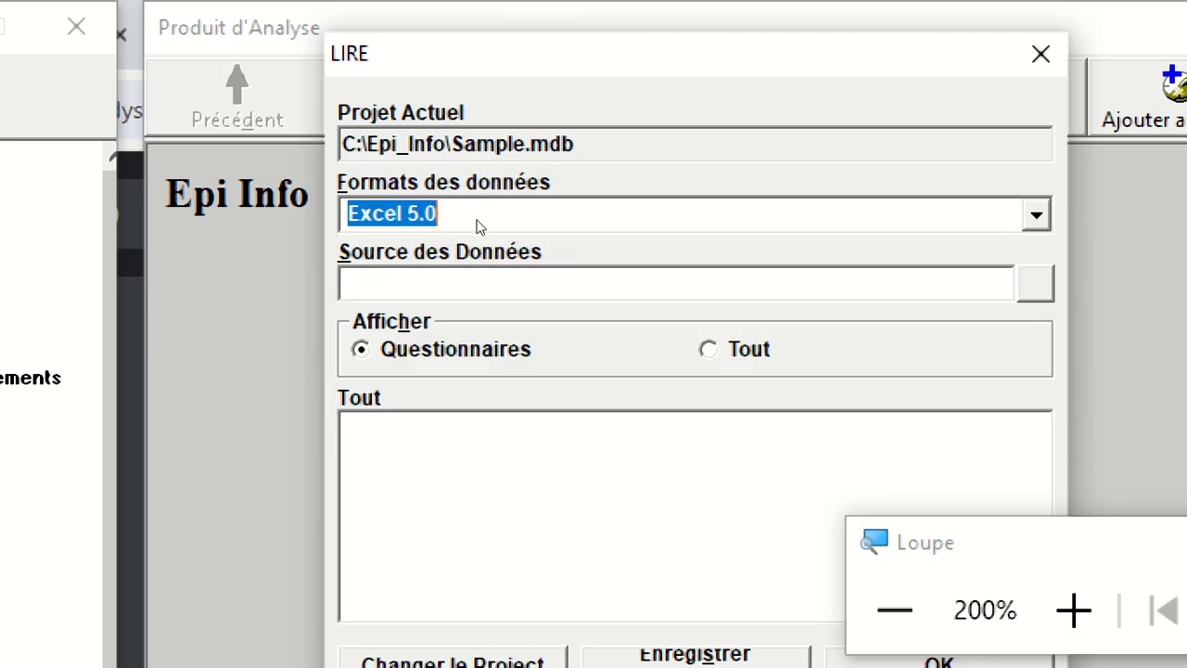
- Choose the Carence en calcium .xls workbook from Bureau as the data source
left_click(1036, 283)
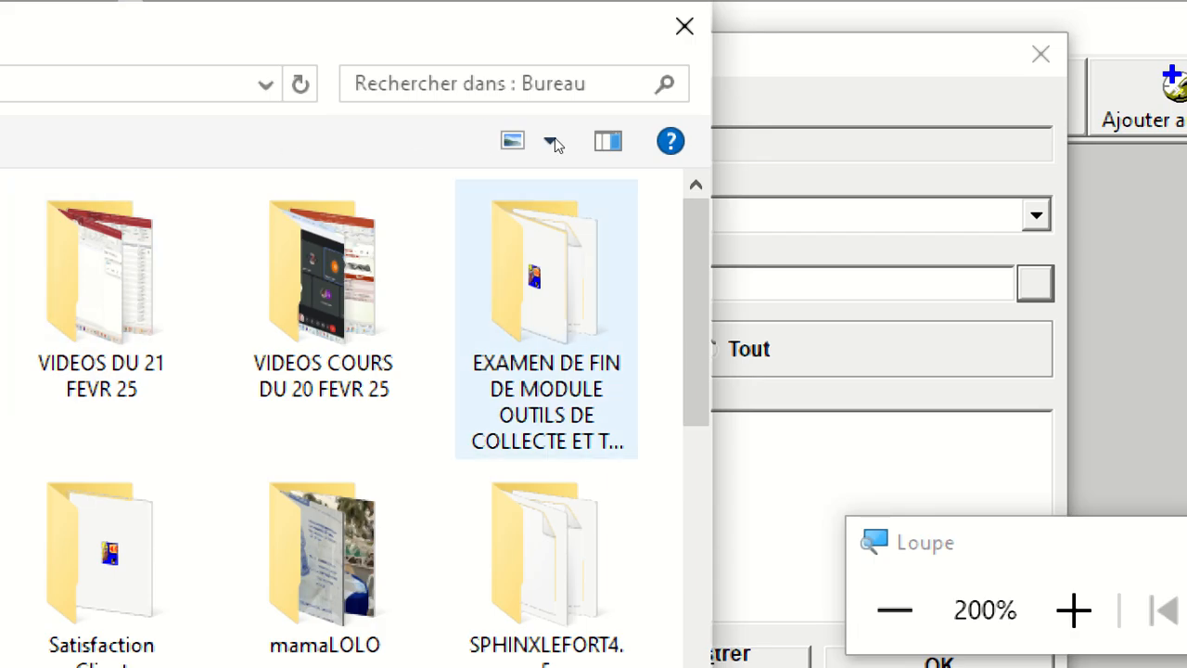
scroll(583, 250, "down", 5)
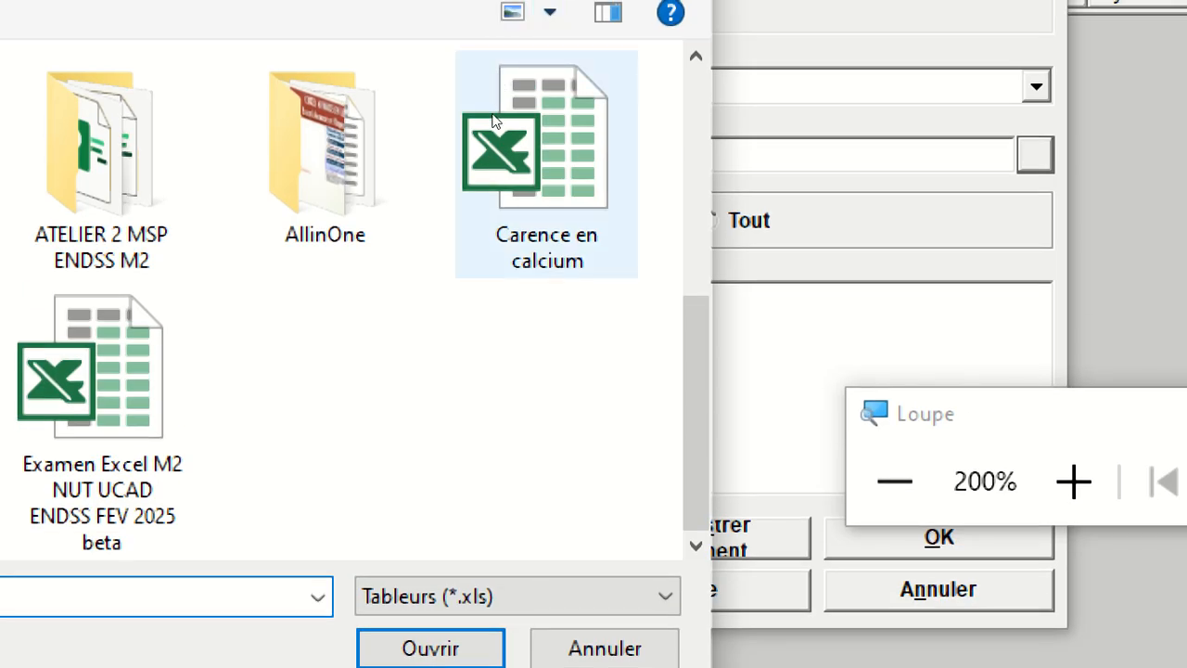
left_click(495, 147)
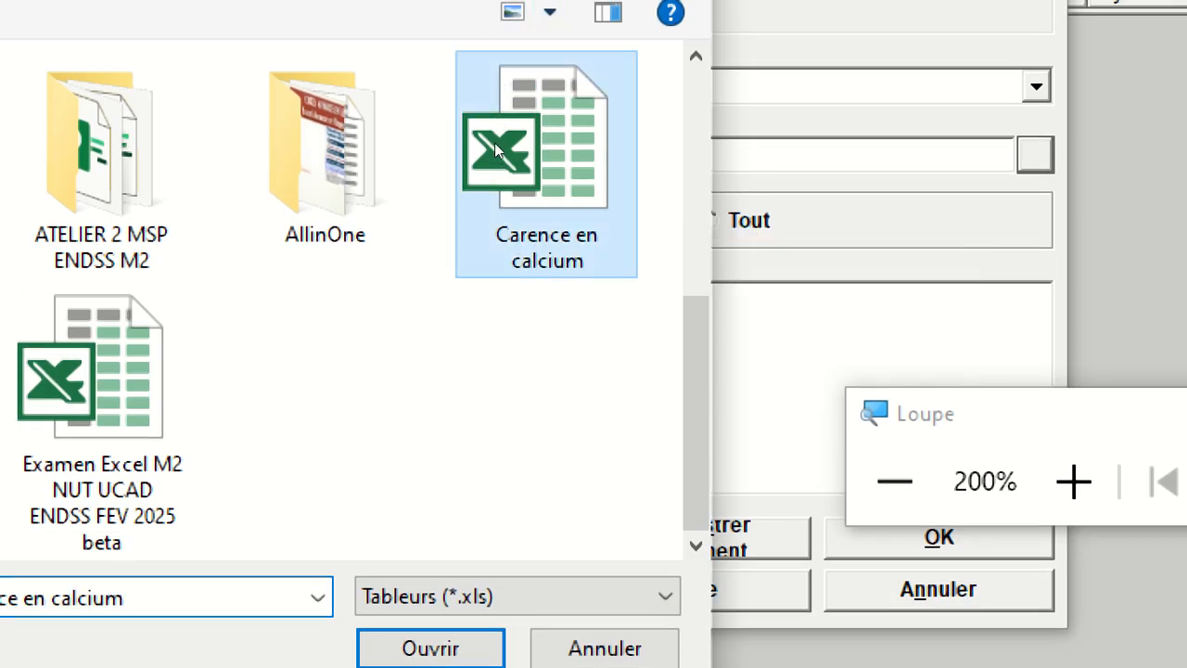
key("Return")
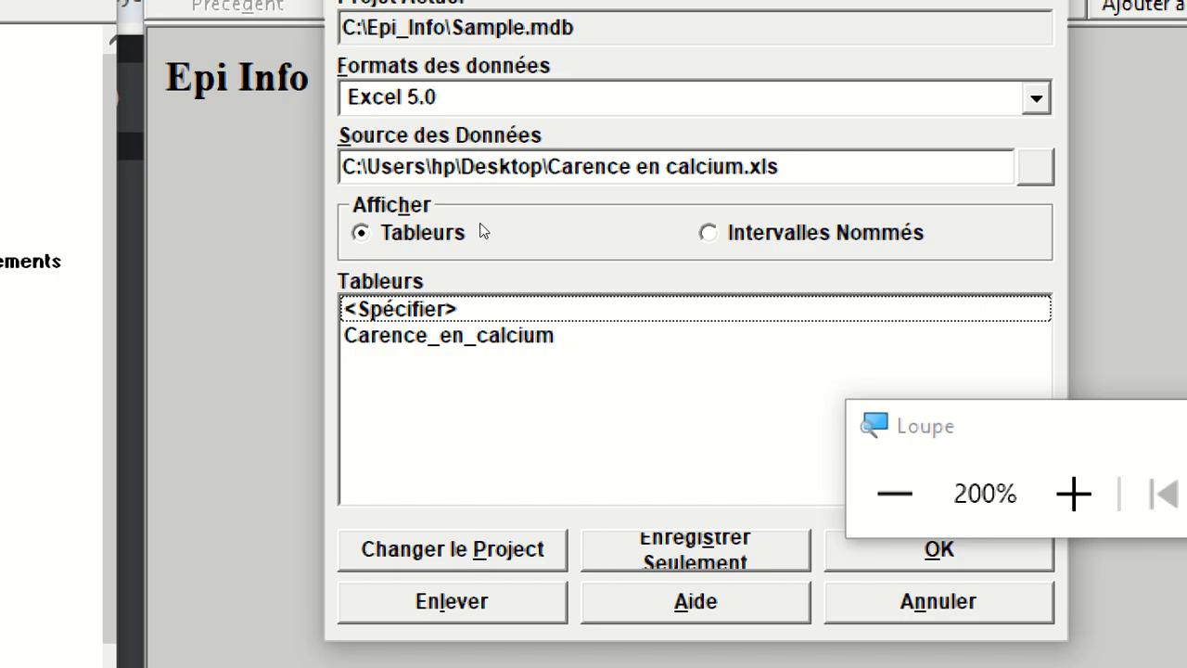
- Import the Carence_en_calcium sheet, keeping the option that the first row contains field names
left_click(468, 335)
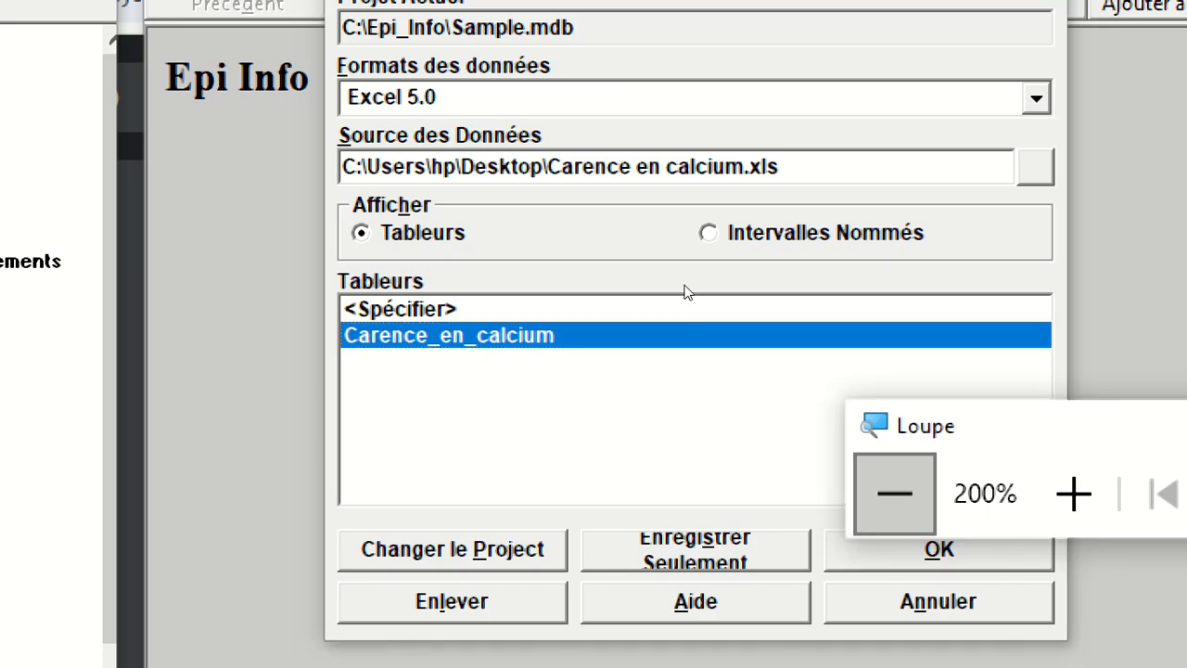
left_click(693, 330)
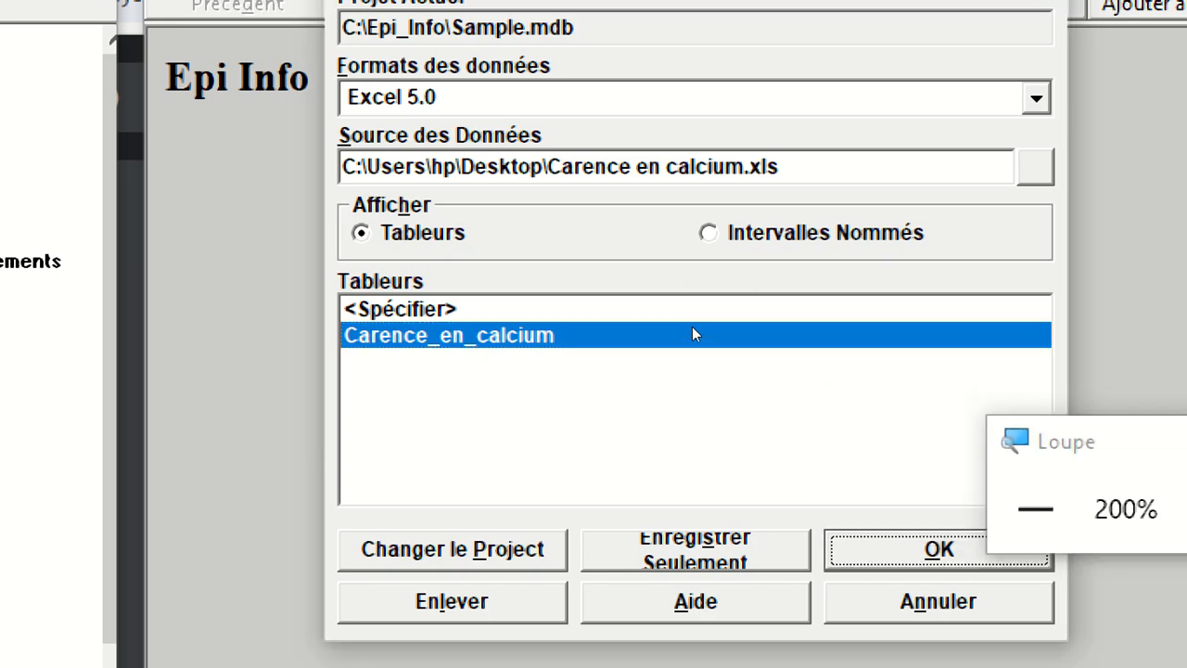
double_click(693, 329)
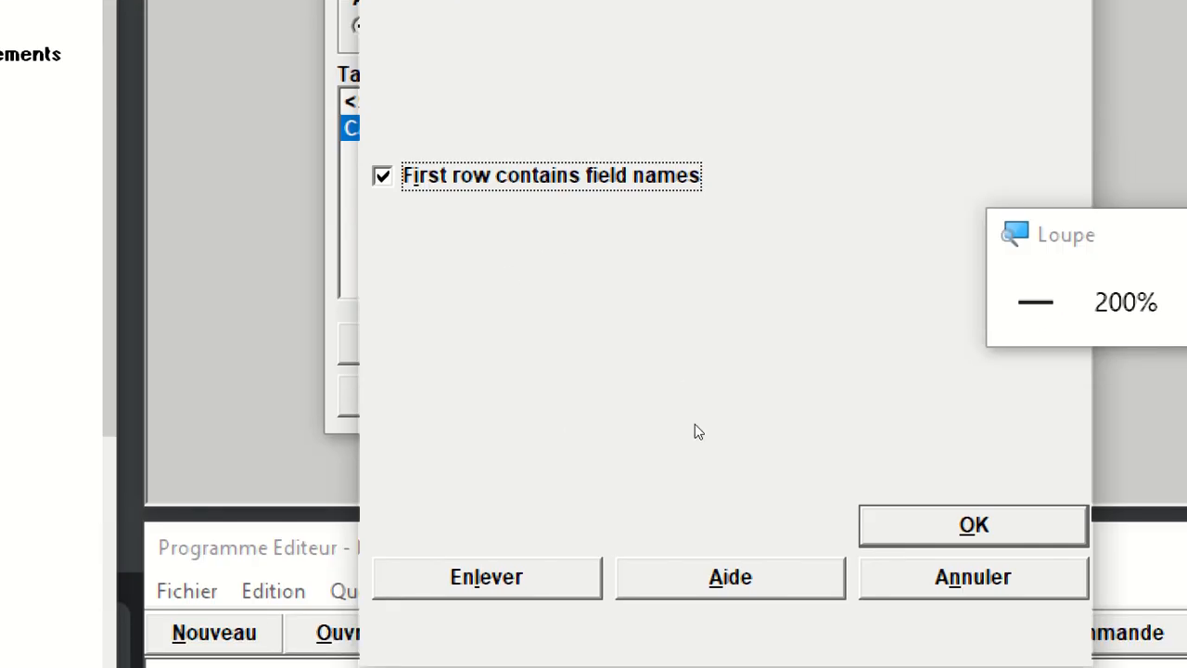
key("Return")
key("Return")
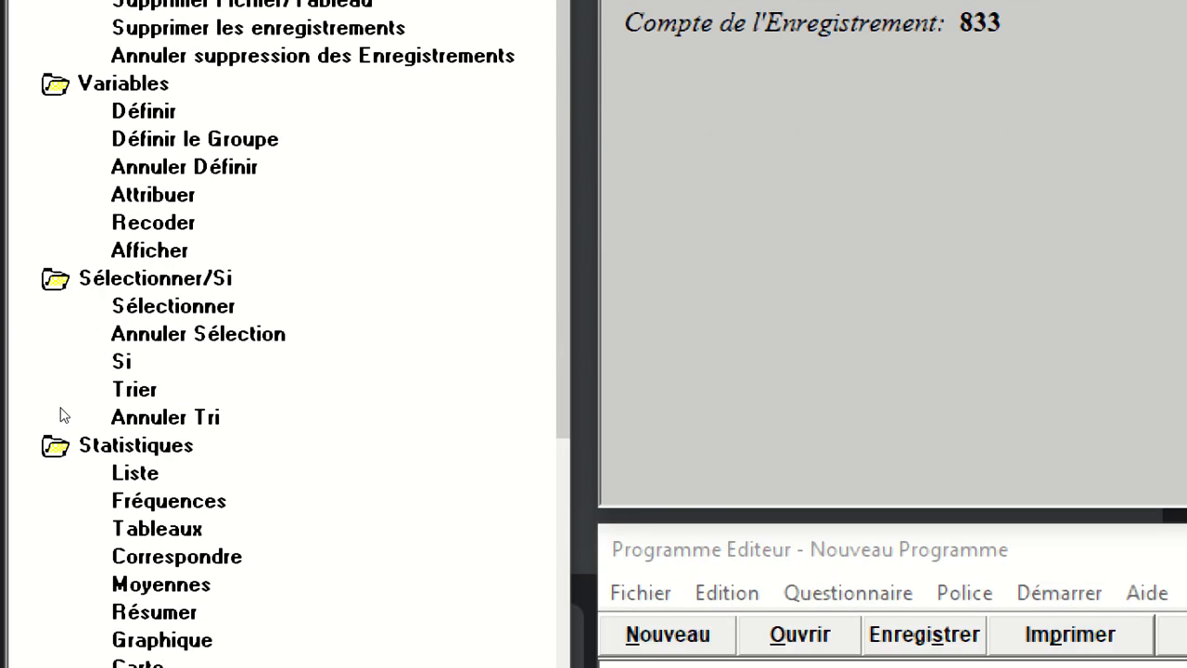
- List all variables (*) of the imported data in Grid display mode
left_click(72, 394)
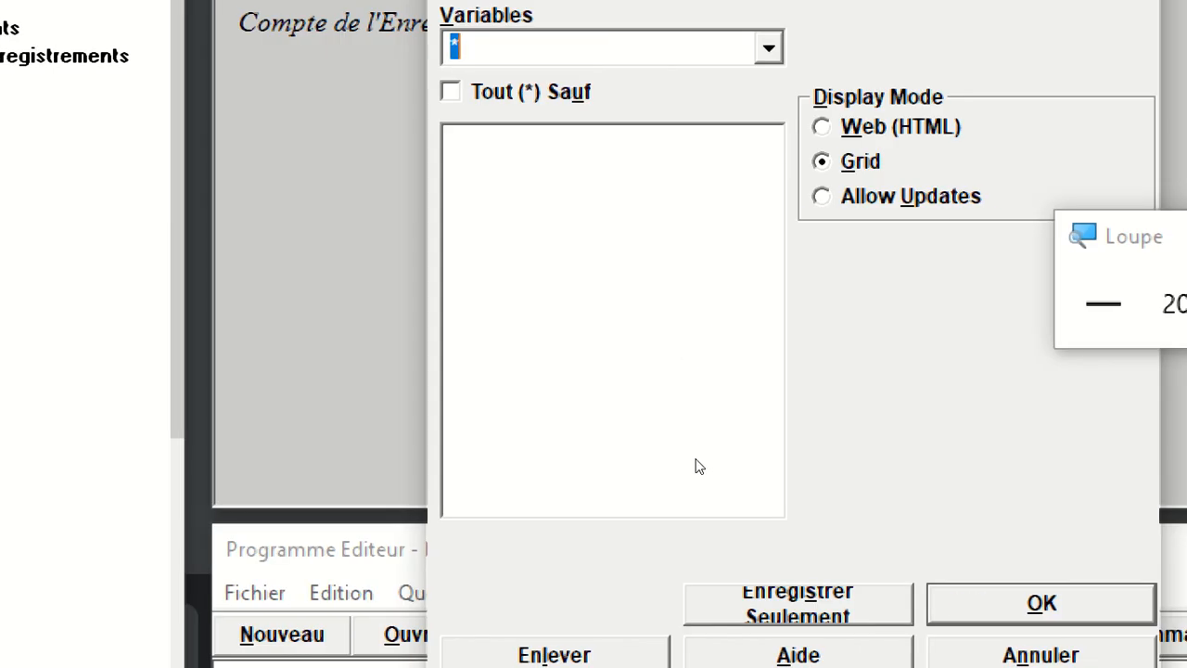
key("Return")
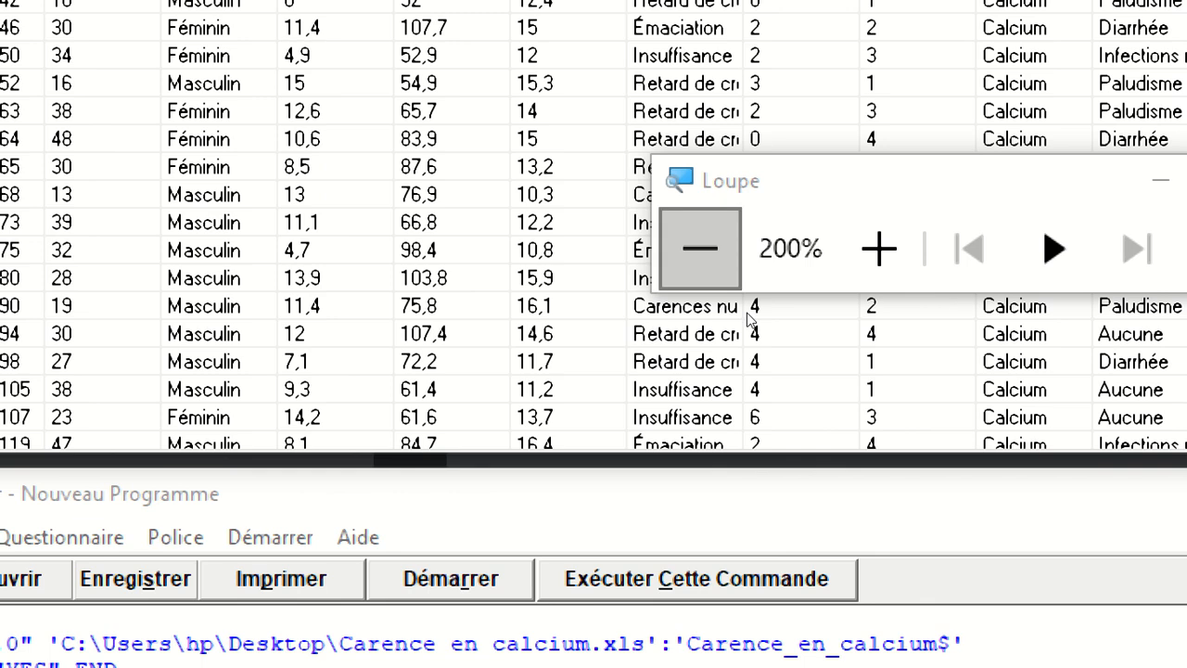
left_click(854, 248)
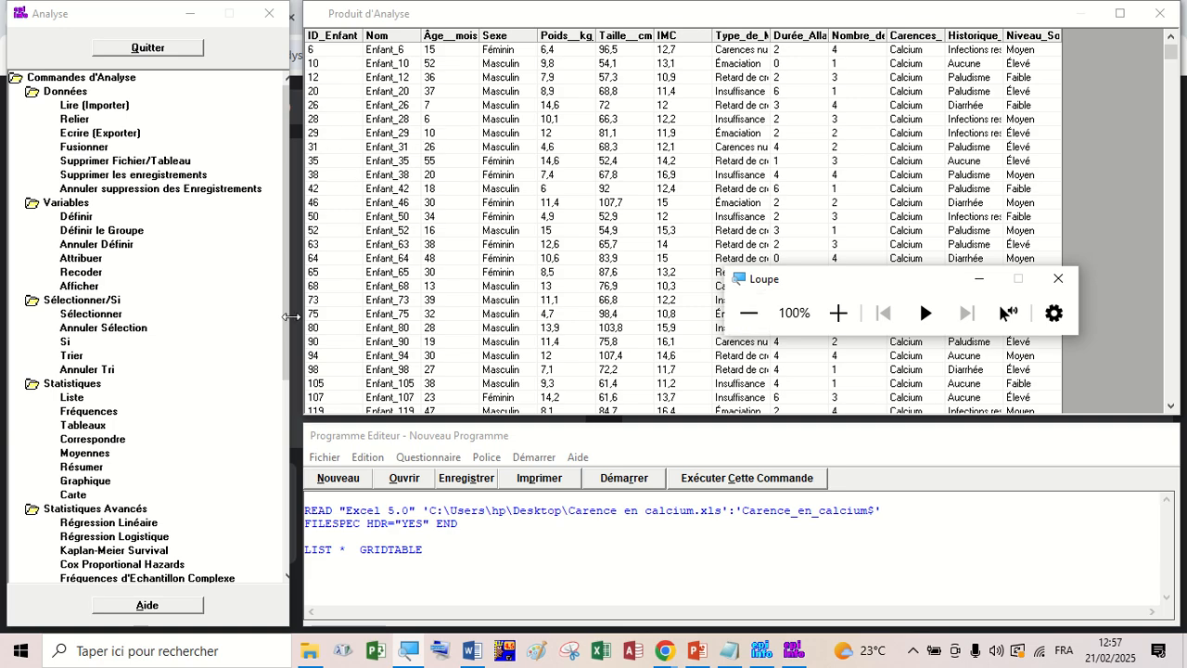
- Run the Fréquences command on all variables (*) of the imported data
left_click(82, 413)
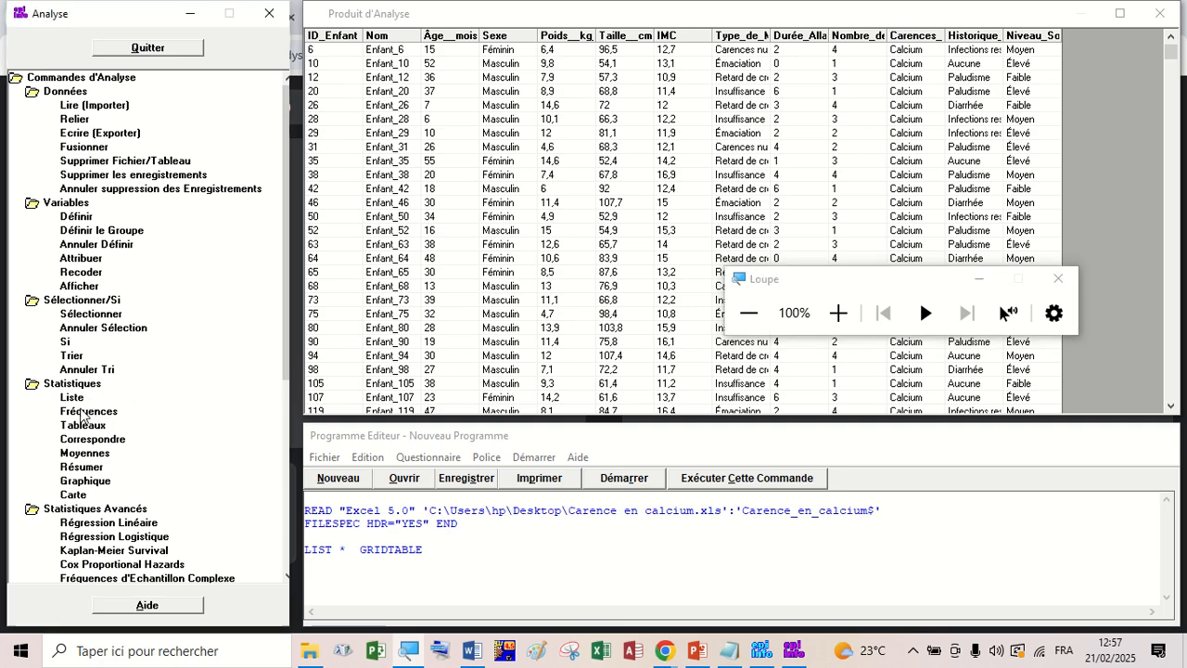
left_click(83, 413)
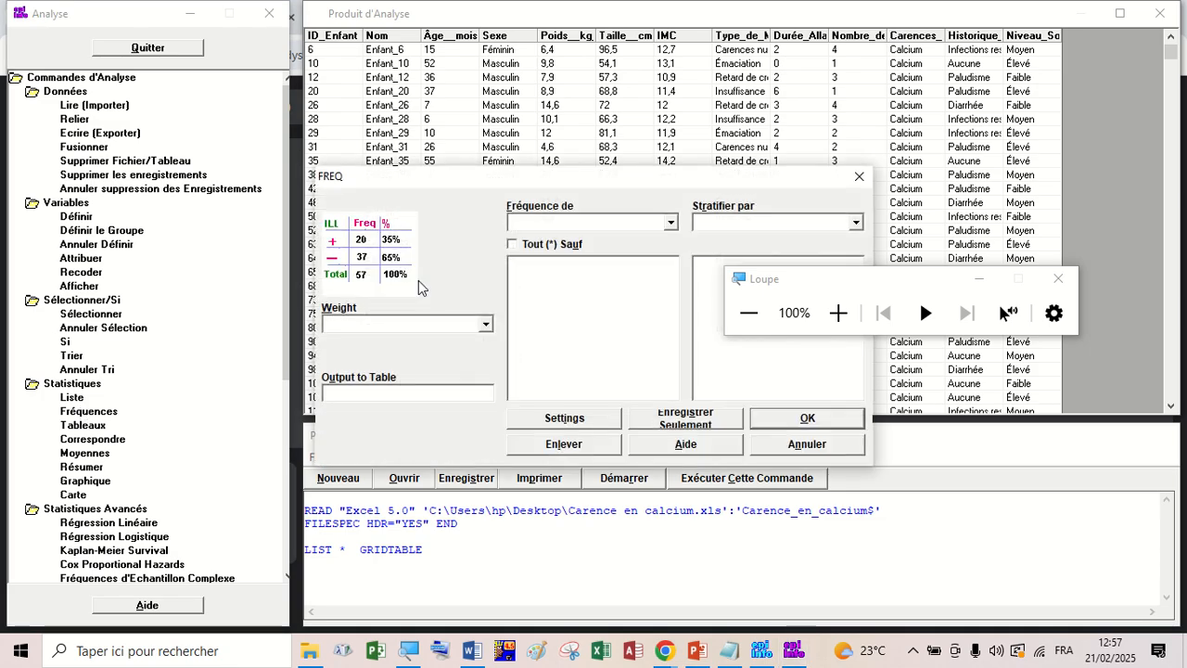
left_click(669, 223)
left_click(564, 239)
left_click(767, 419)
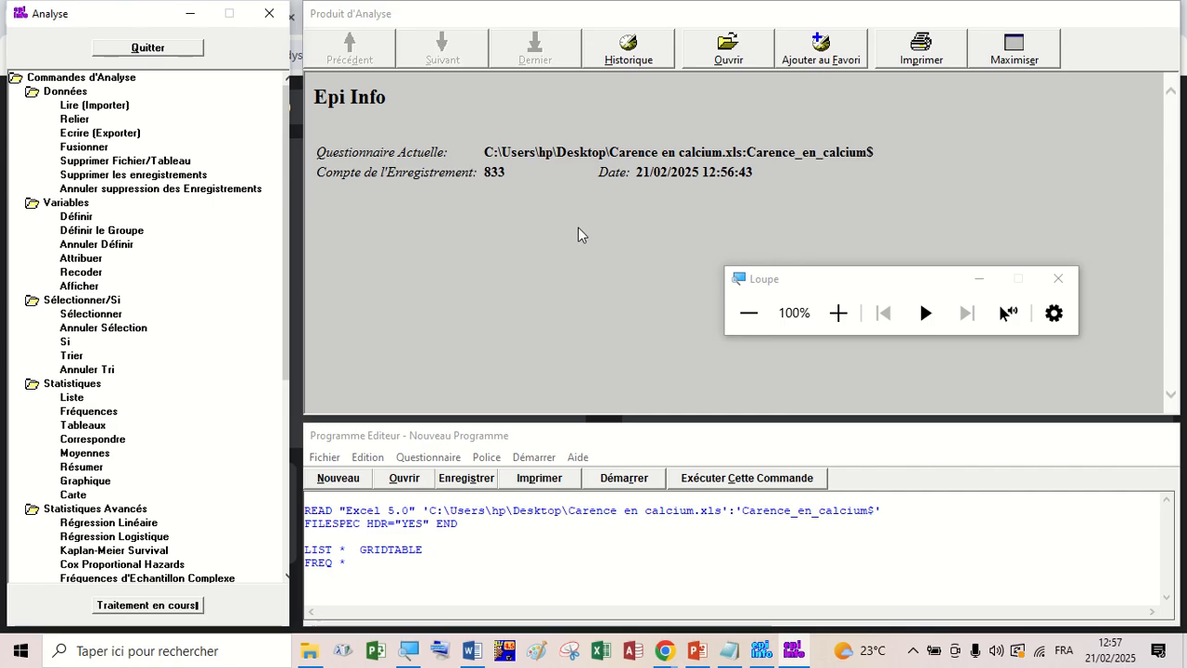
left_click_drag(764, 269, 814, 130)
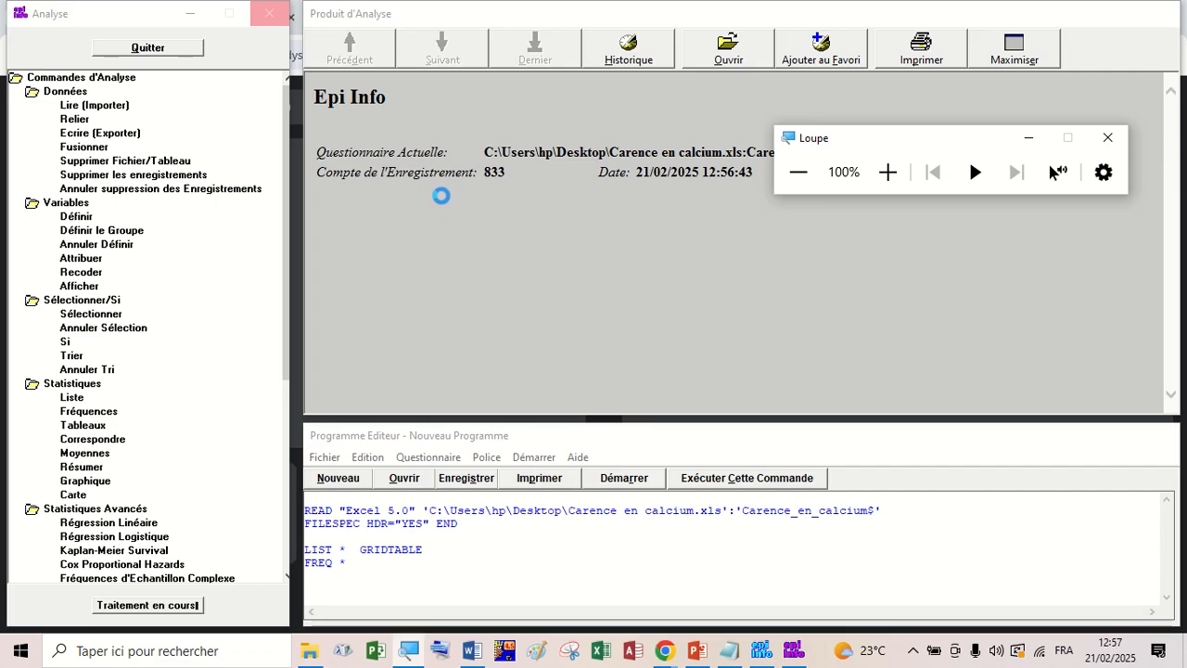
left_click(697, 657)
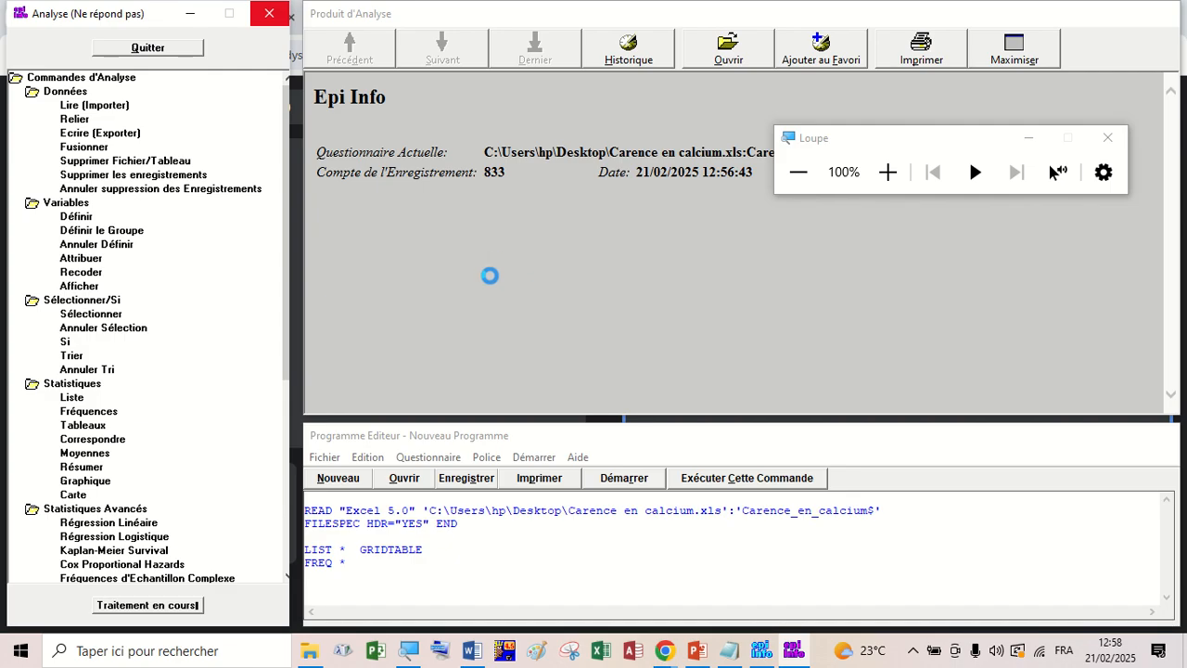
mouse_move(666, 652)
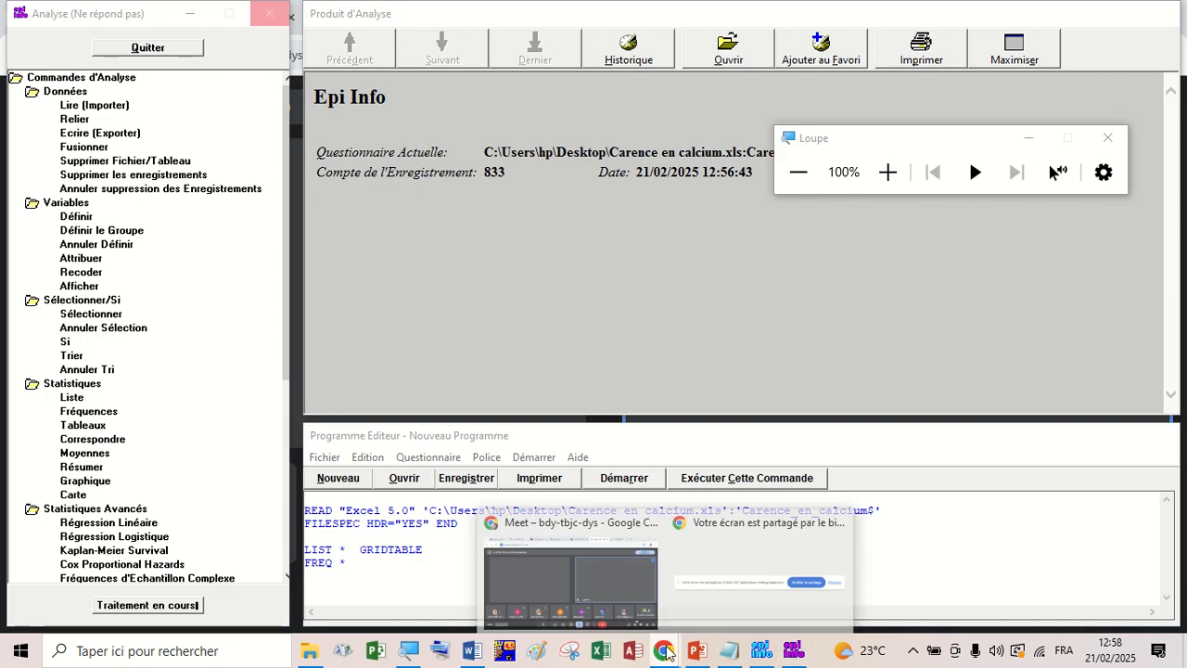
left_click(570, 583)
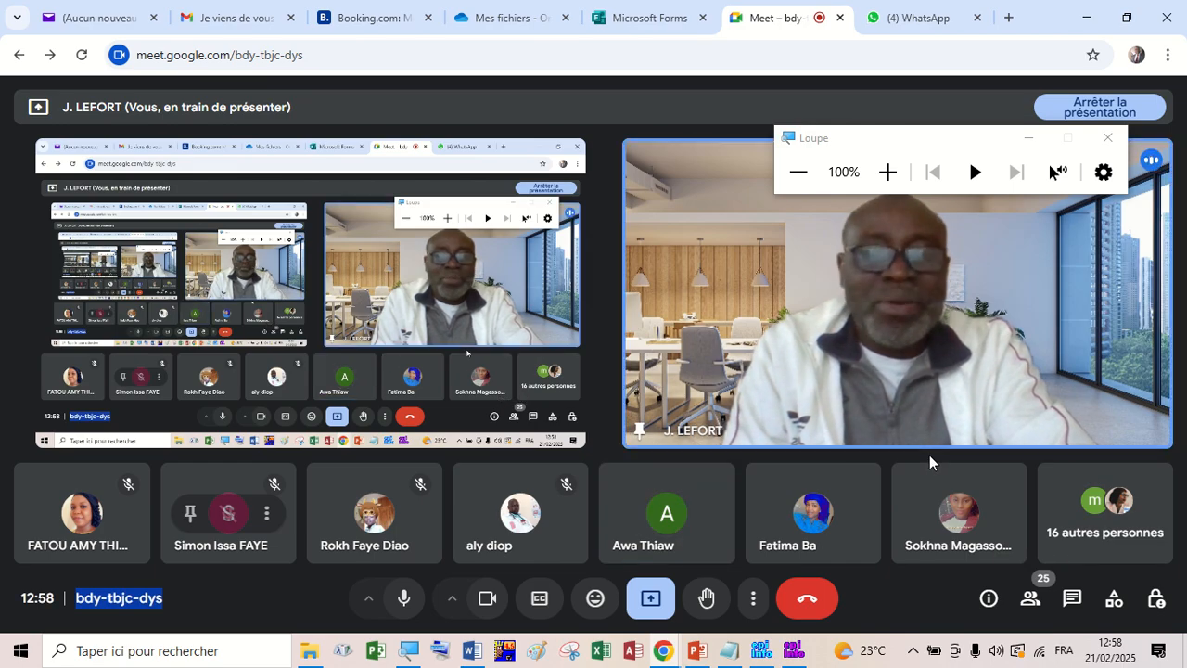
mouse_move(918, 425)
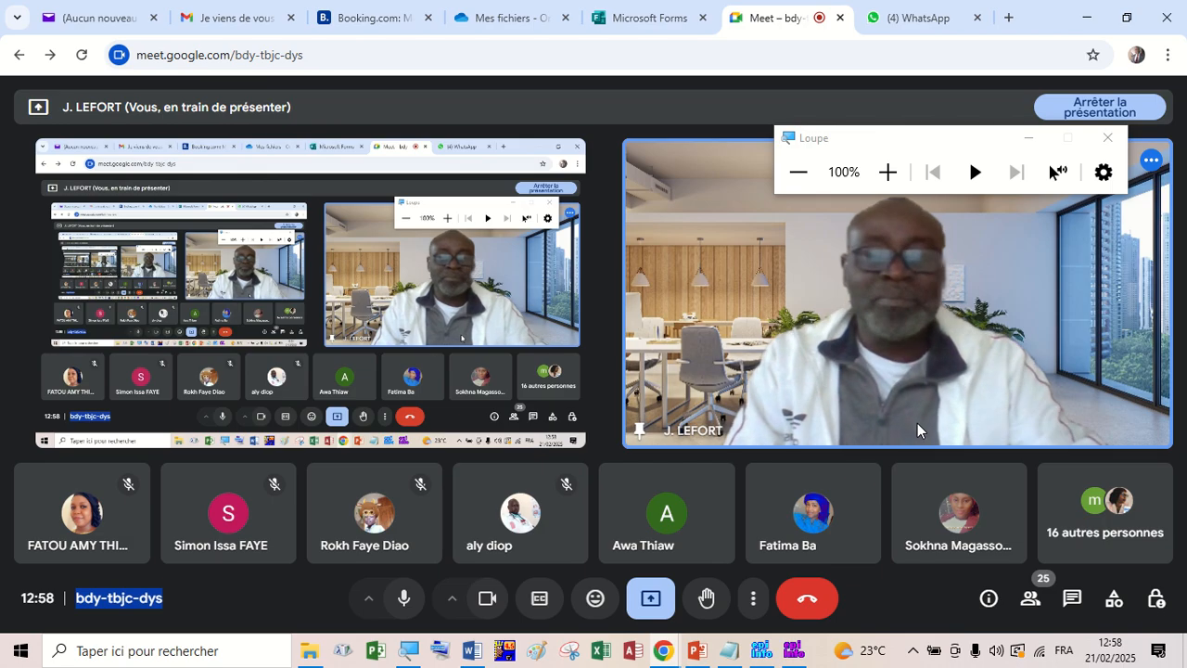
left_click(793, 650)
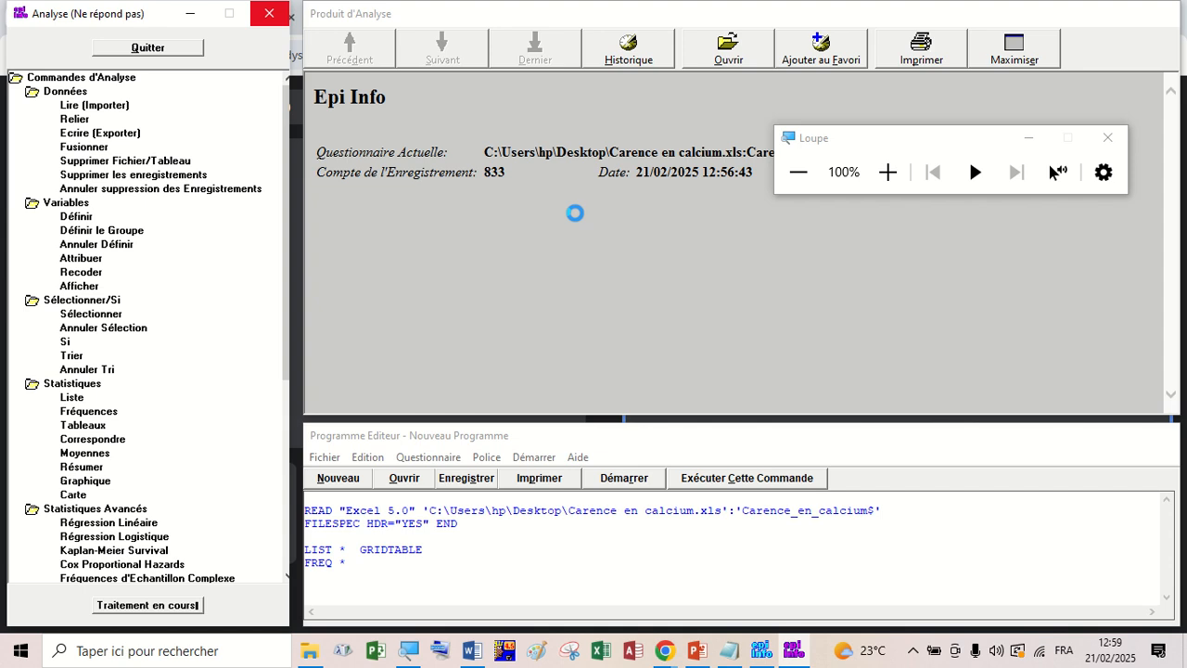
left_click(804, 657)
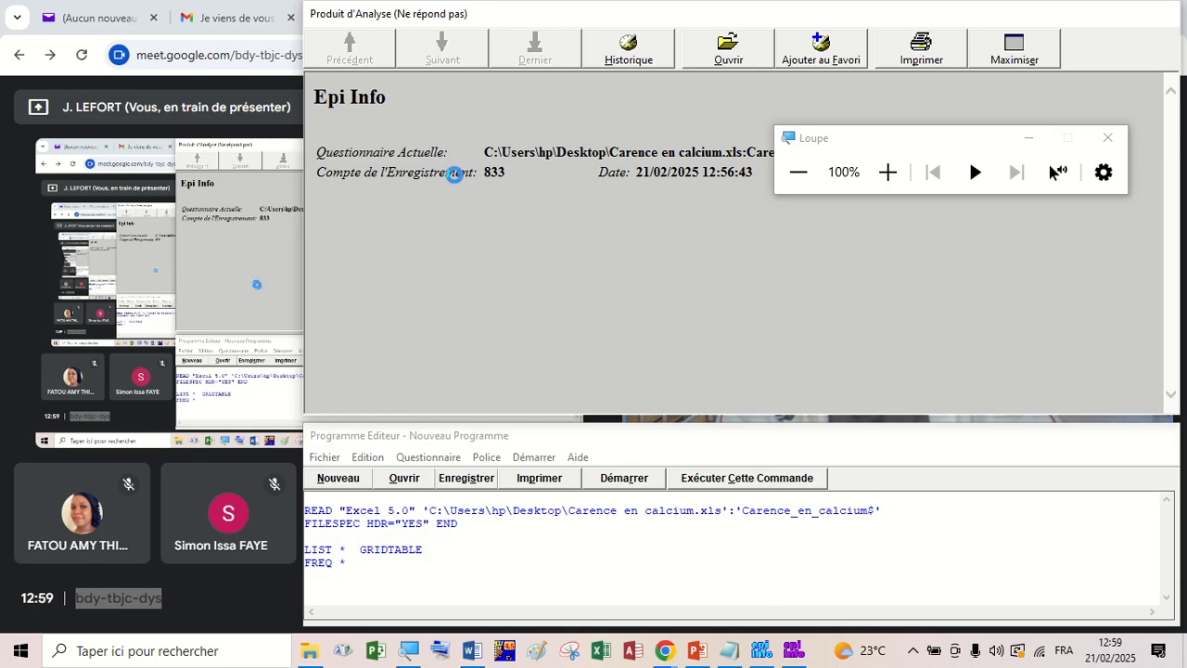
- Switch from the Google Meet window back to Epi Info and try to close the Analyse module
mouse_move(702, 5)
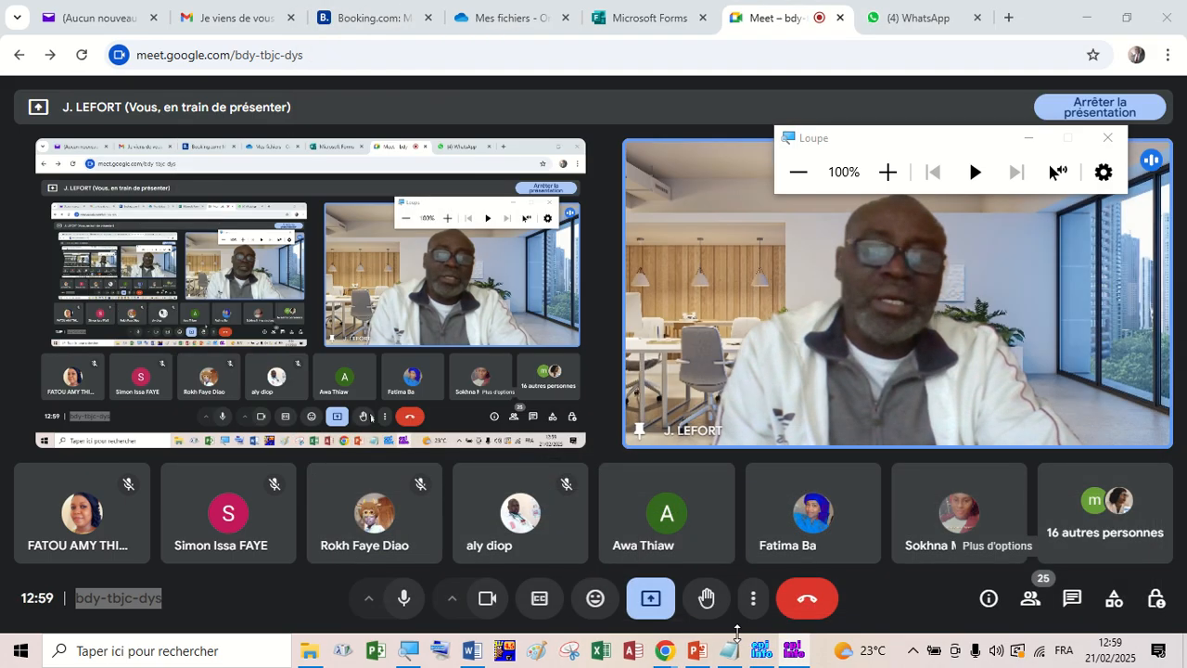
left_click(794, 650)
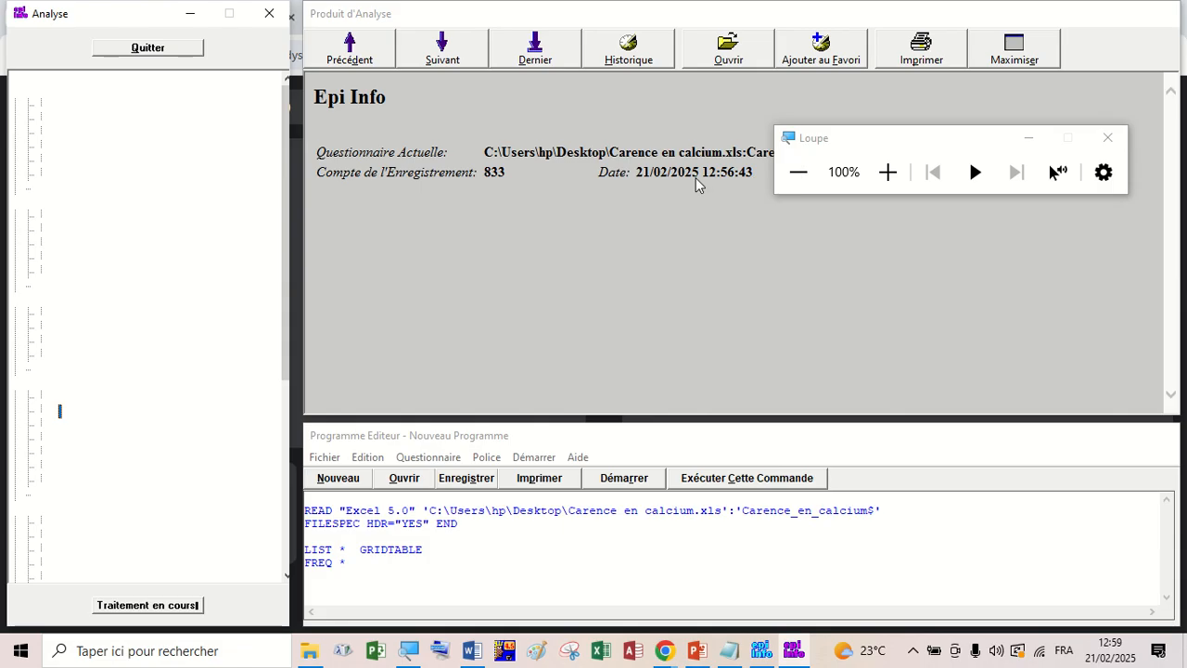
key("alt+F4")
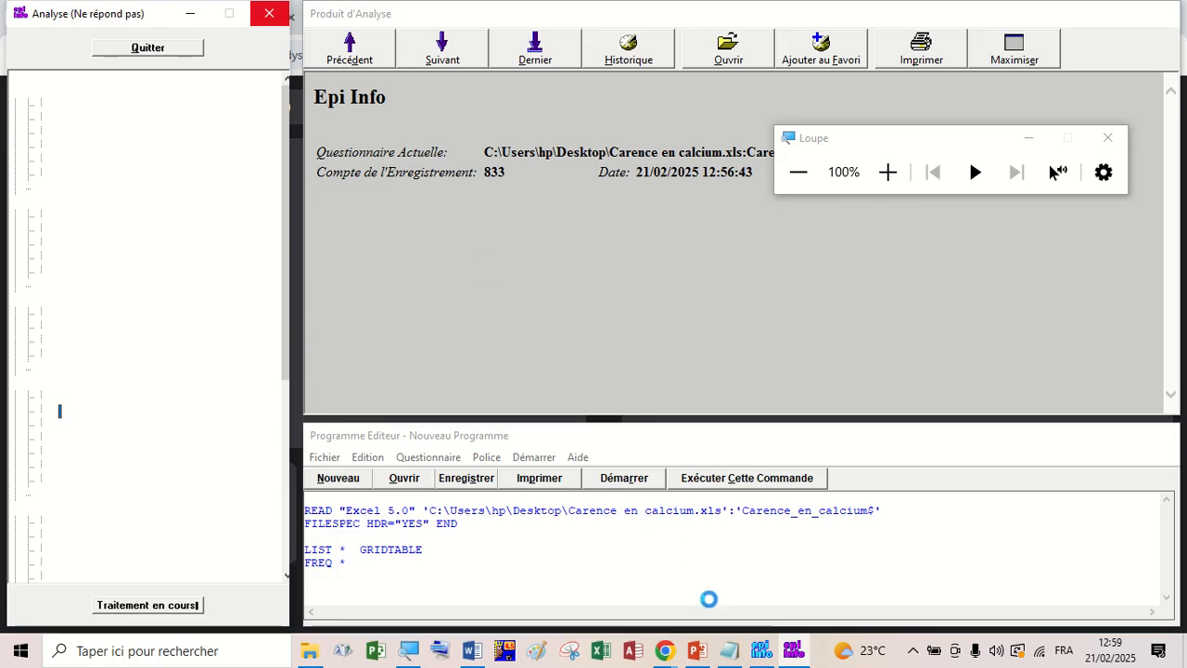
left_click(794, 652)
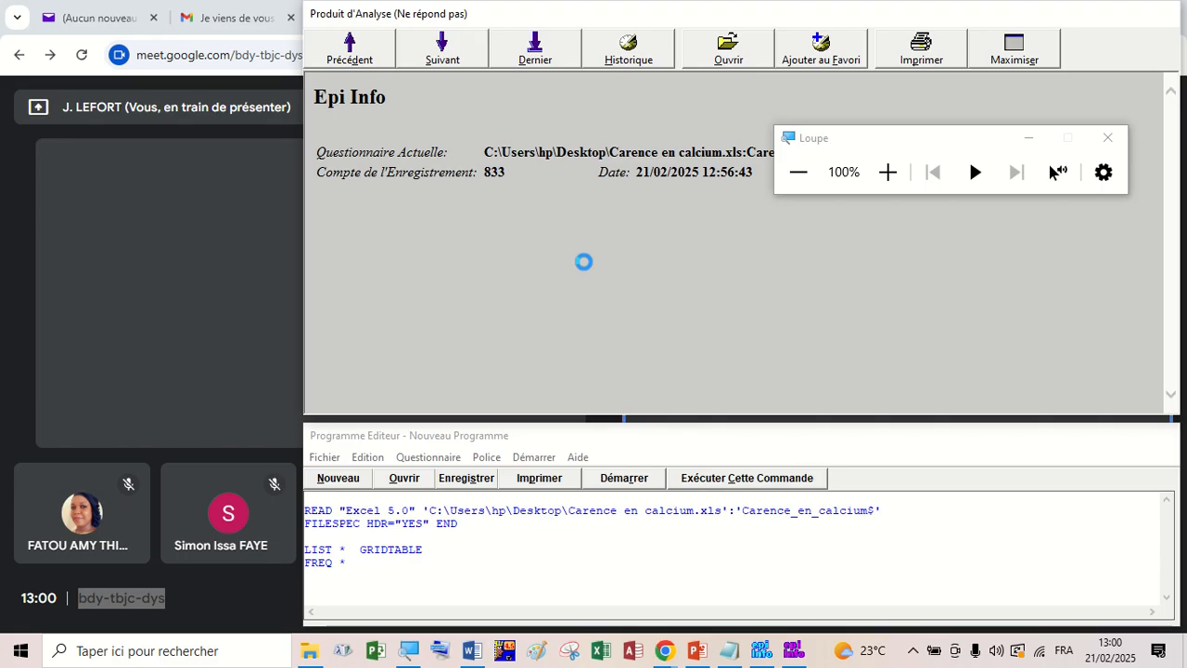
left_click(760, 654)
left_click(793, 654)
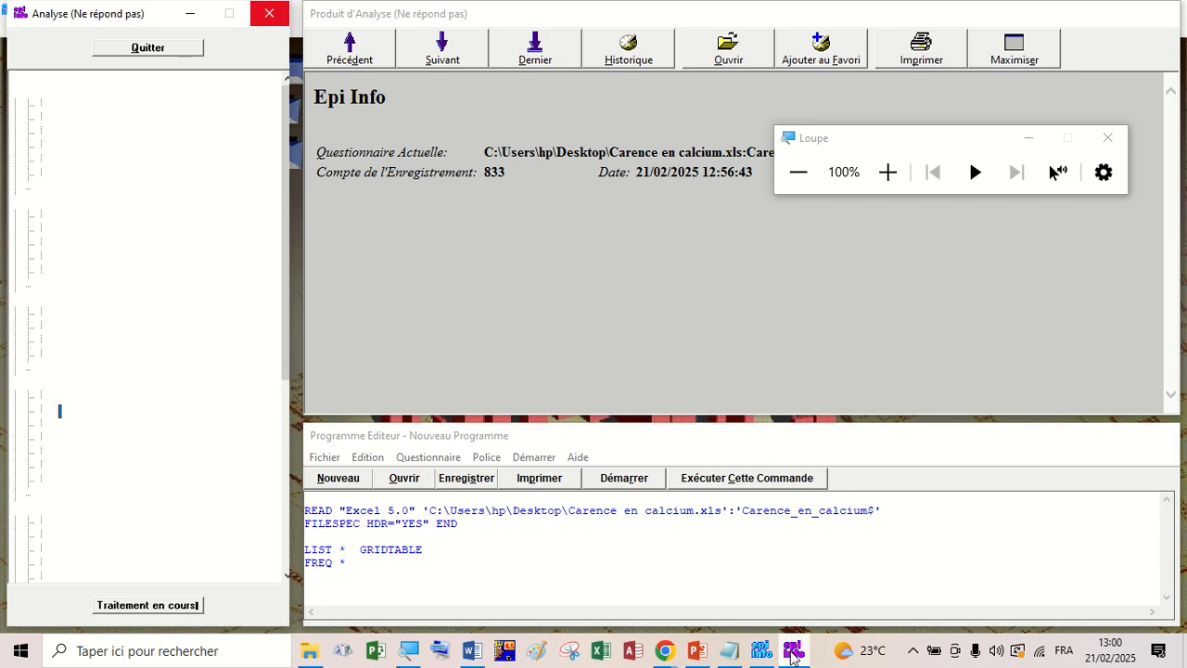
mouse_move(461, 4)
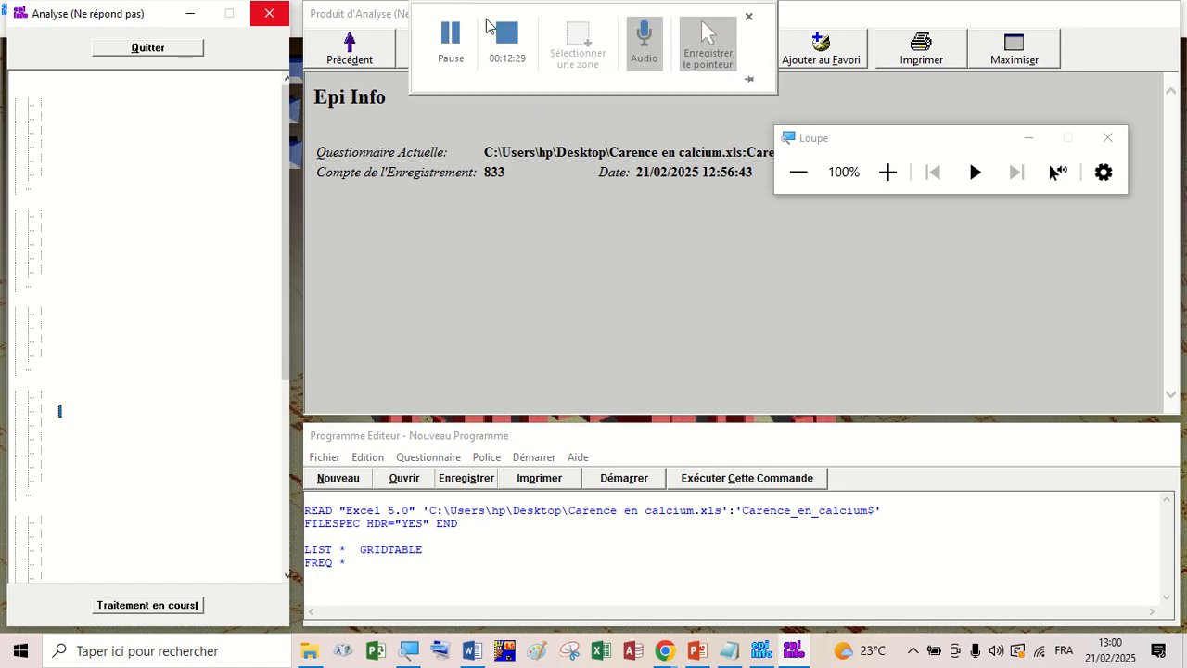